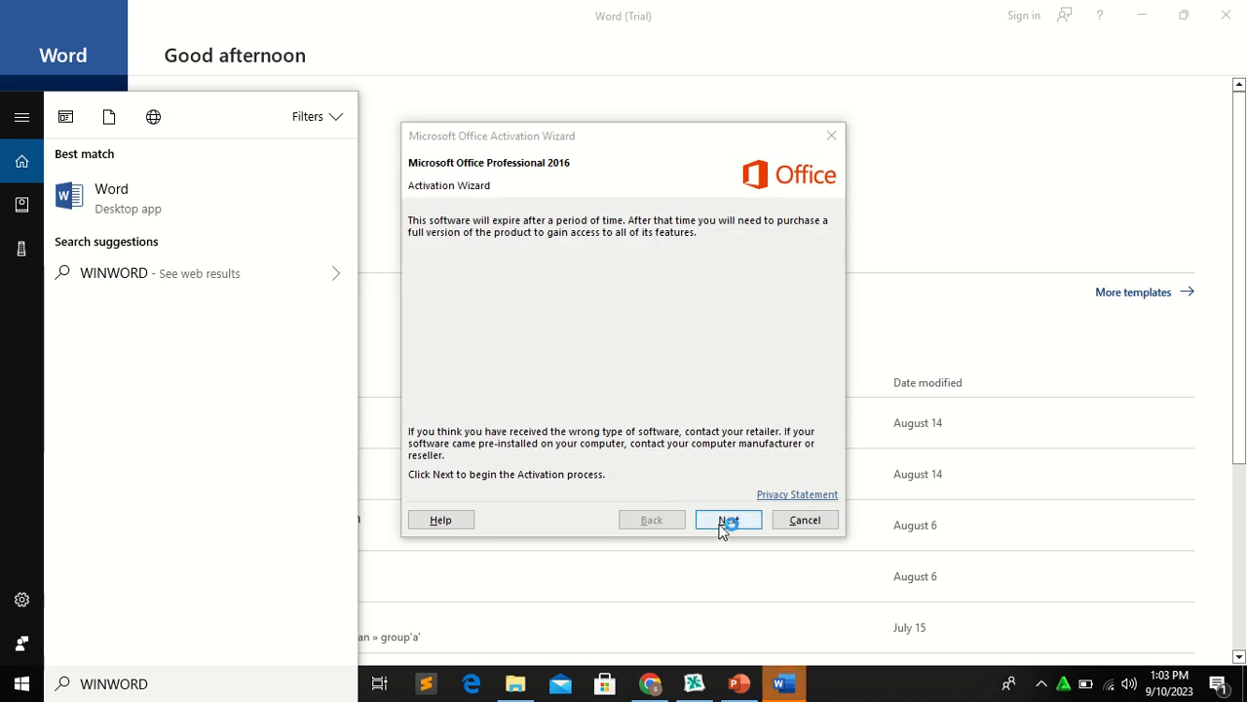
Dismiss the Office activation wizard and create a new blank document.
click(721, 520)
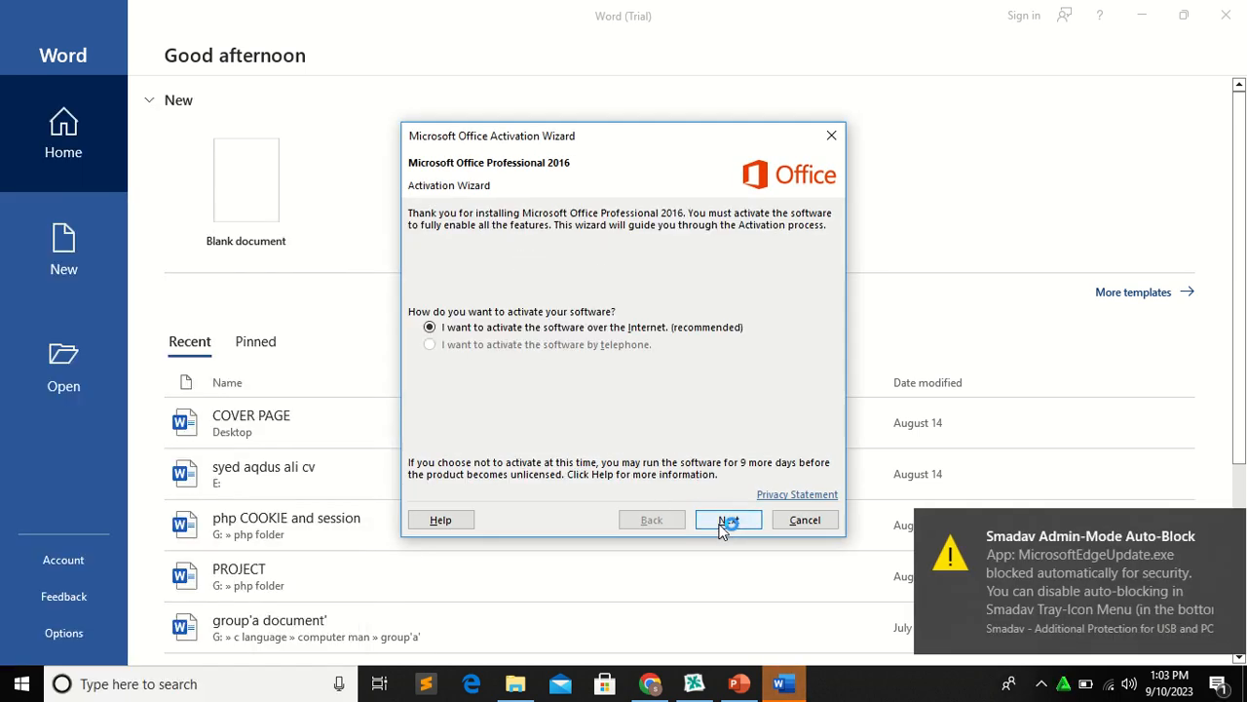
click(787, 527)
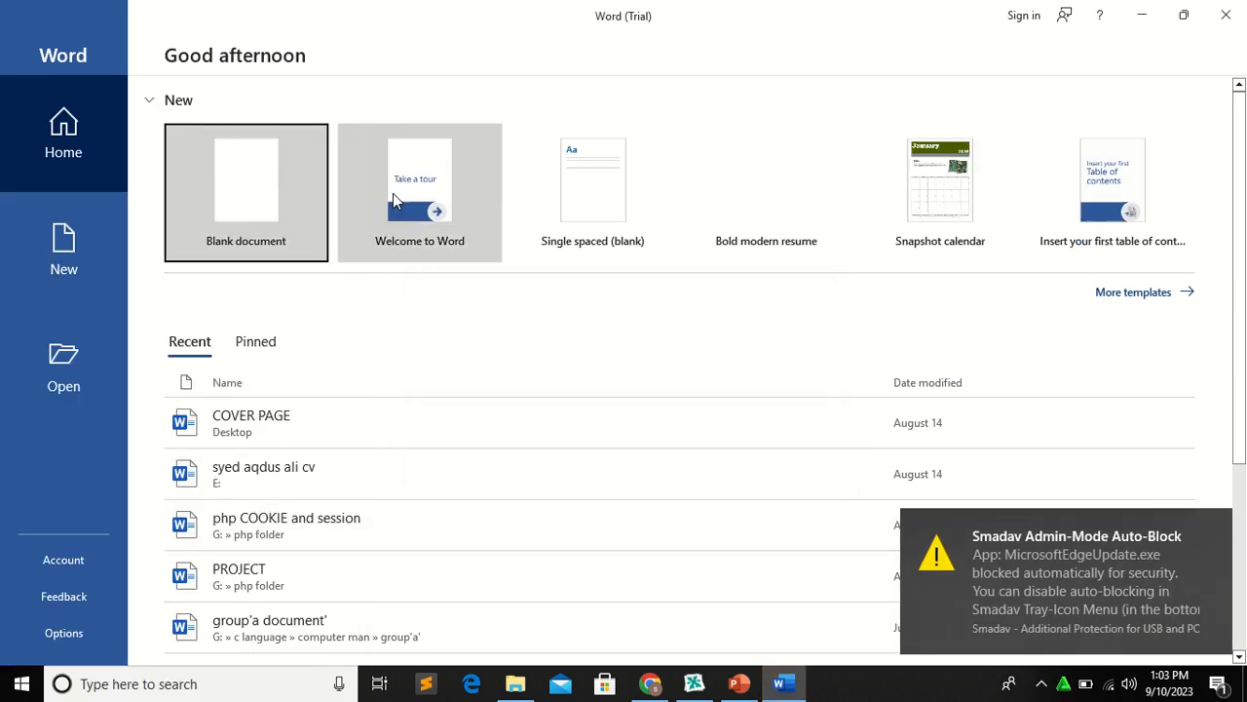
click(231, 207)
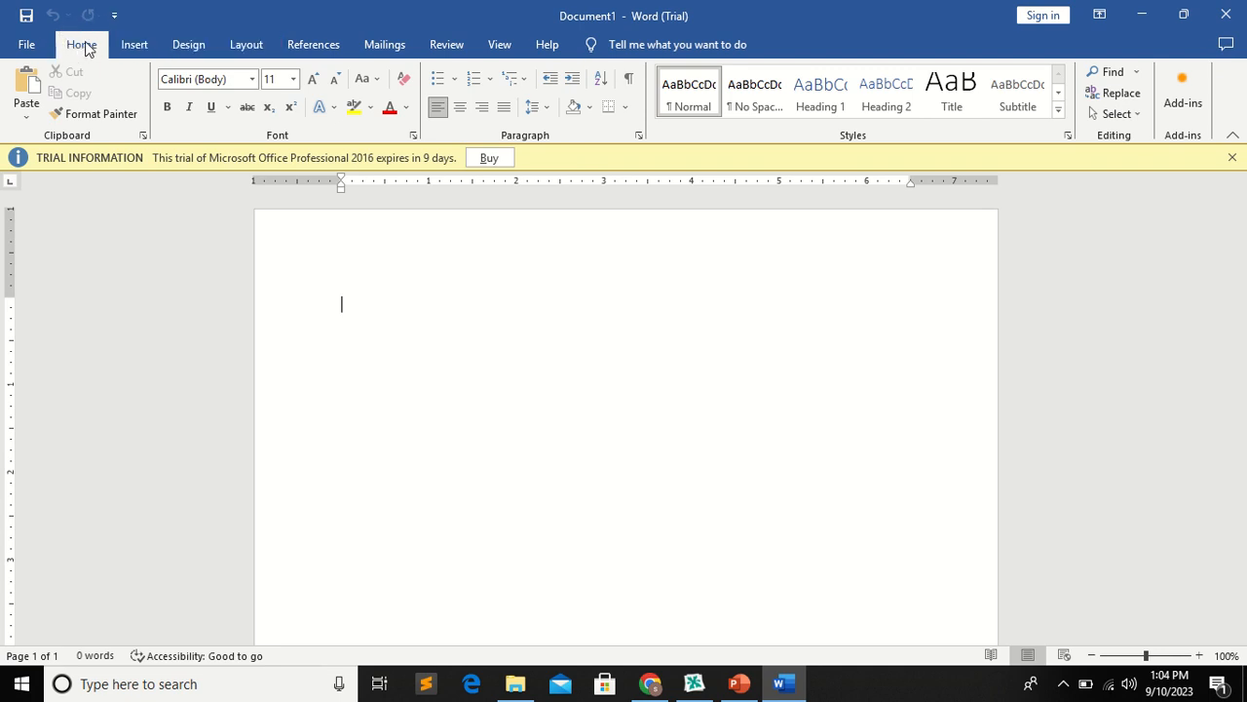
Look through the file management page and the Home, Insert and Design command sets.
click(34, 50)
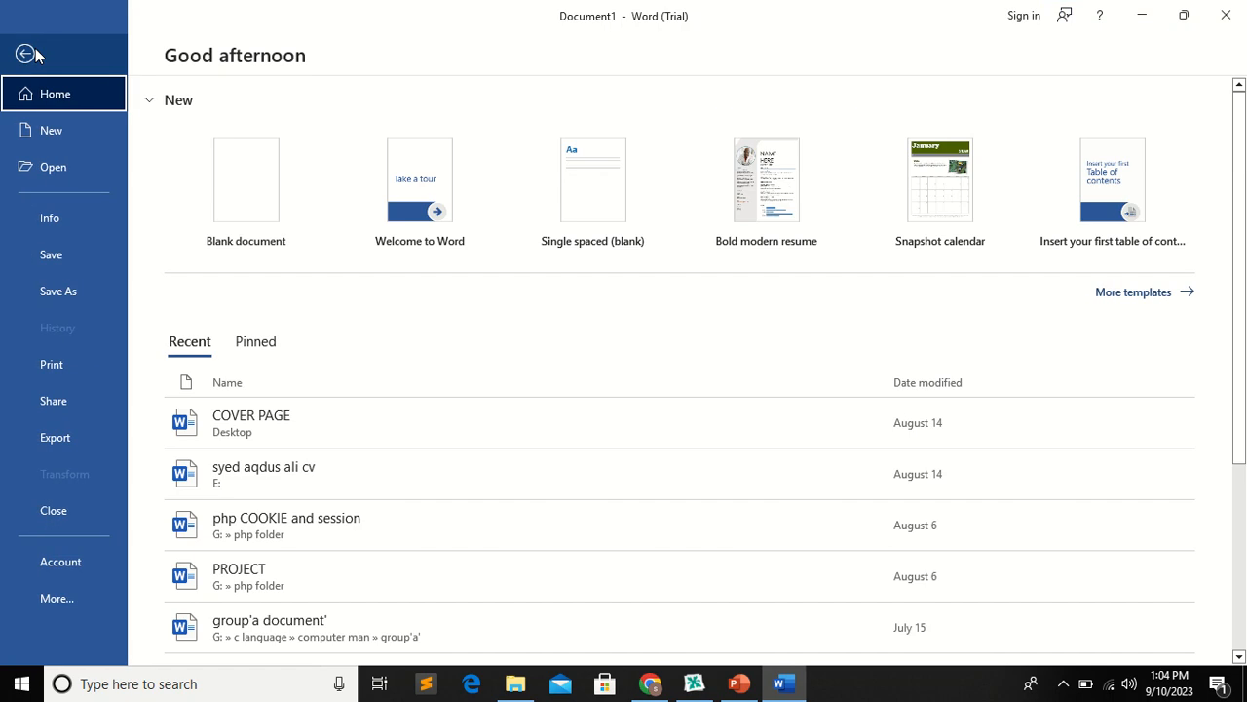
click(27, 54)
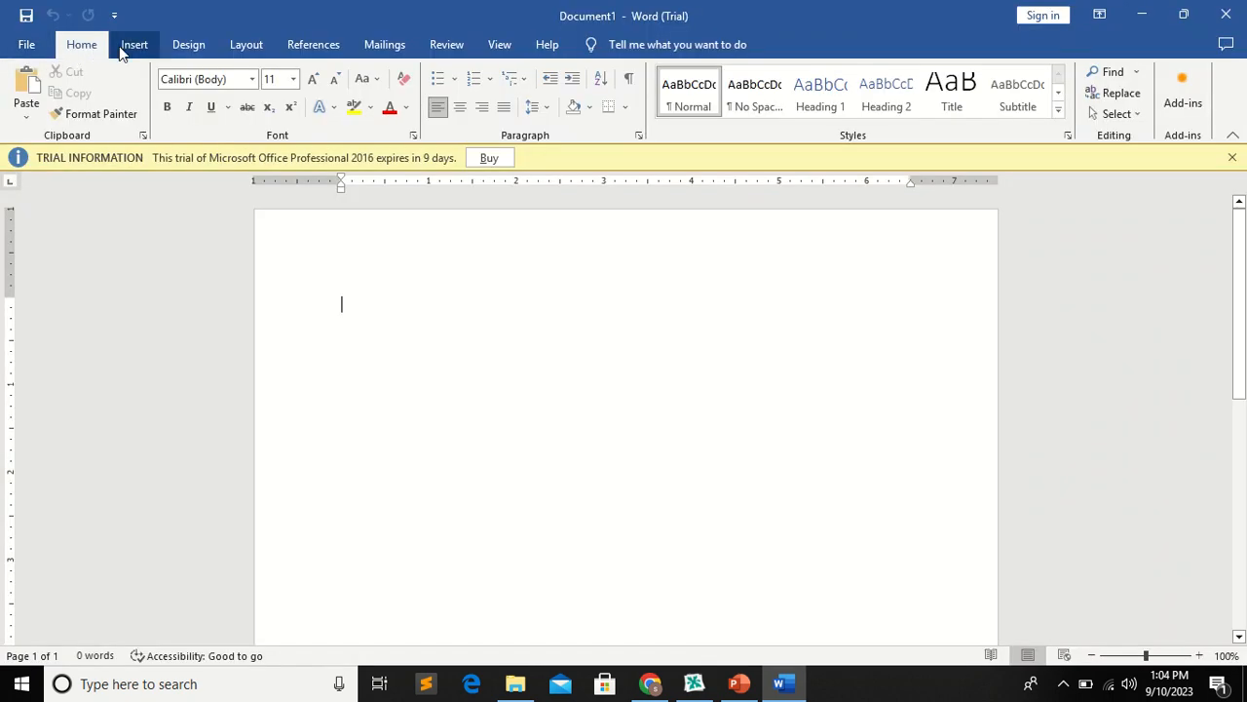
click(124, 48)
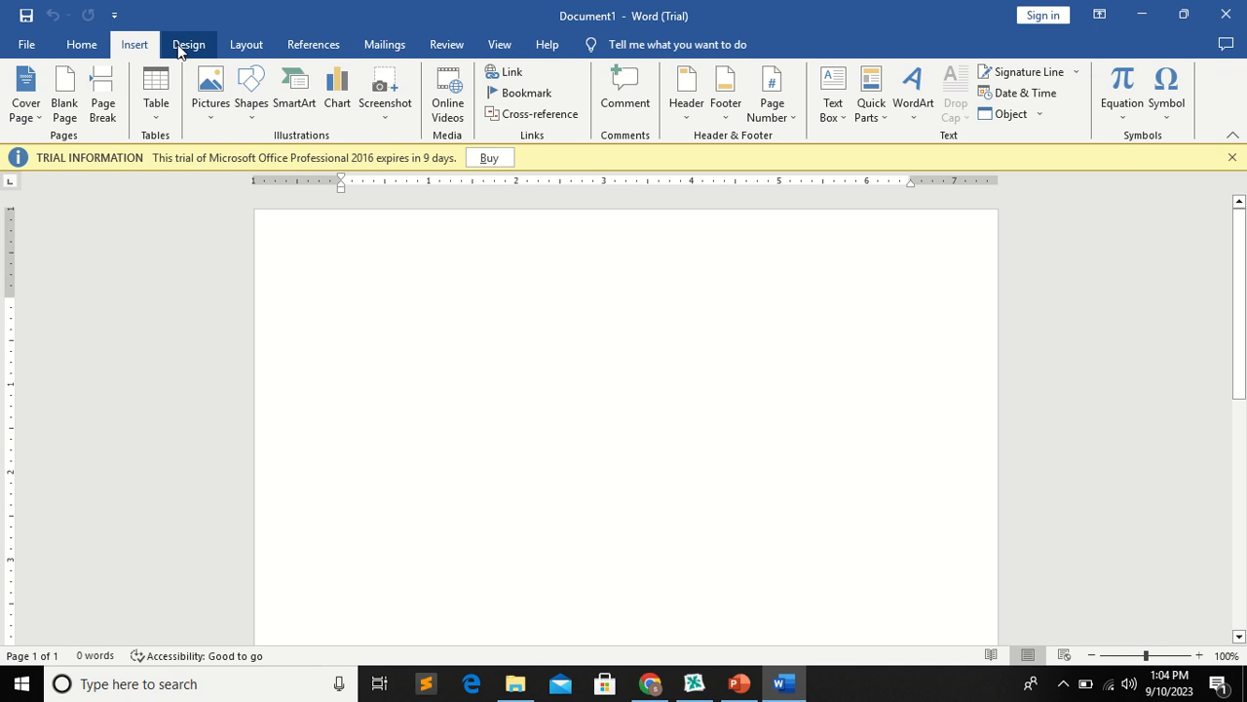
click(180, 46)
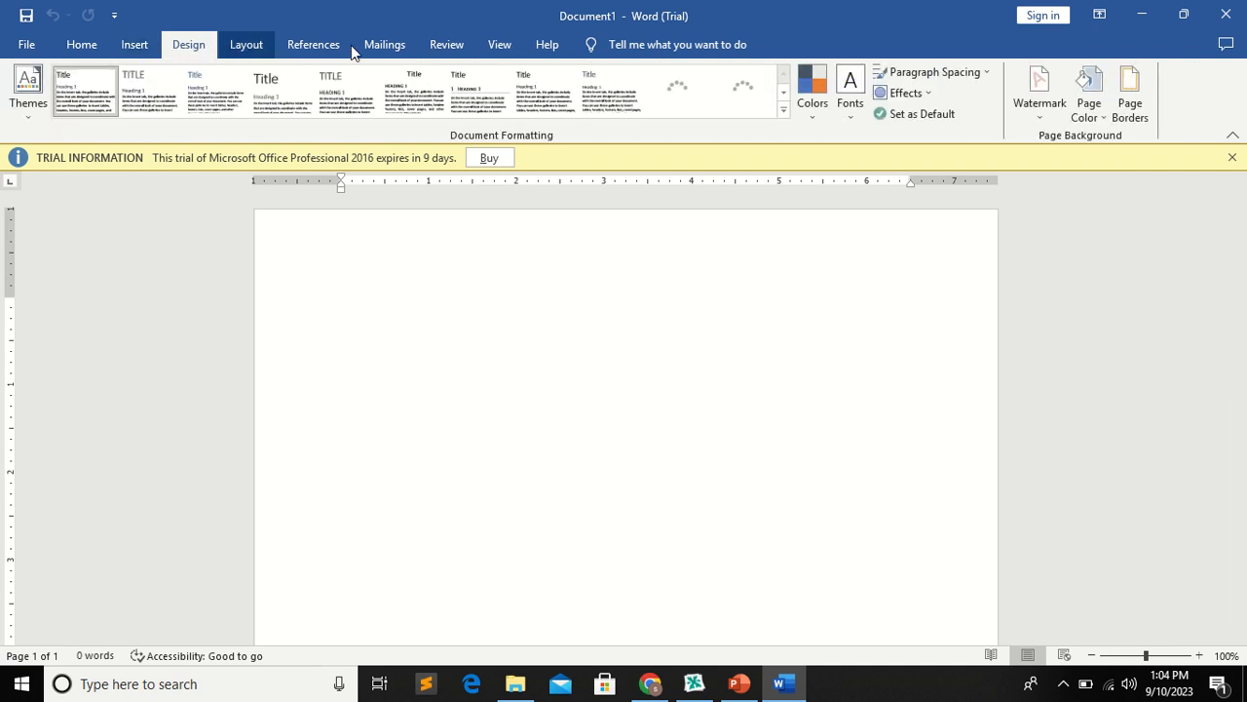
click(79, 46)
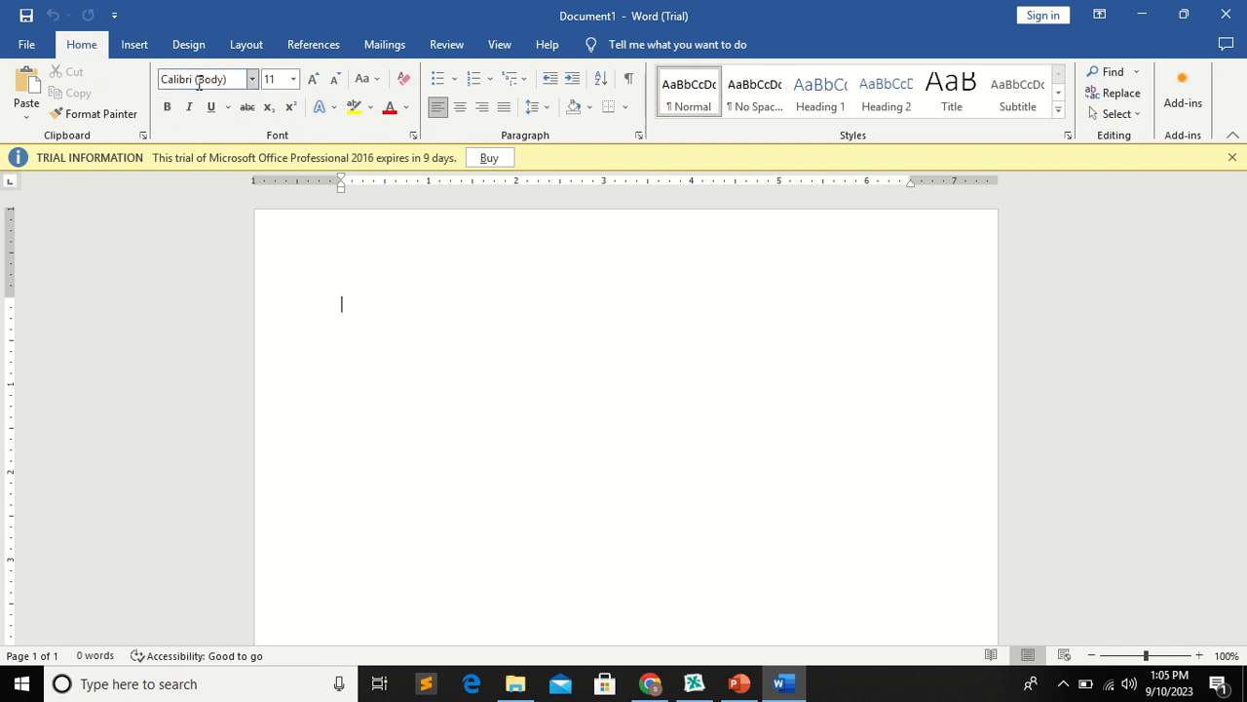
click(136, 46)
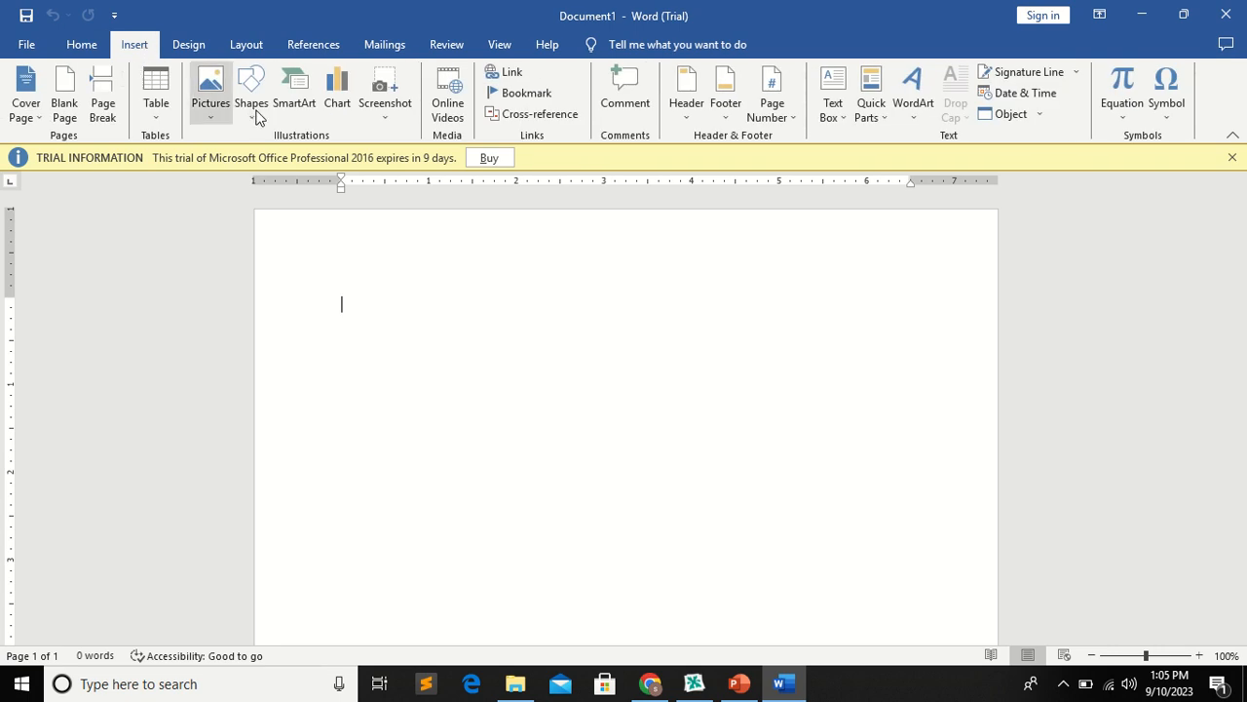
click(186, 45)
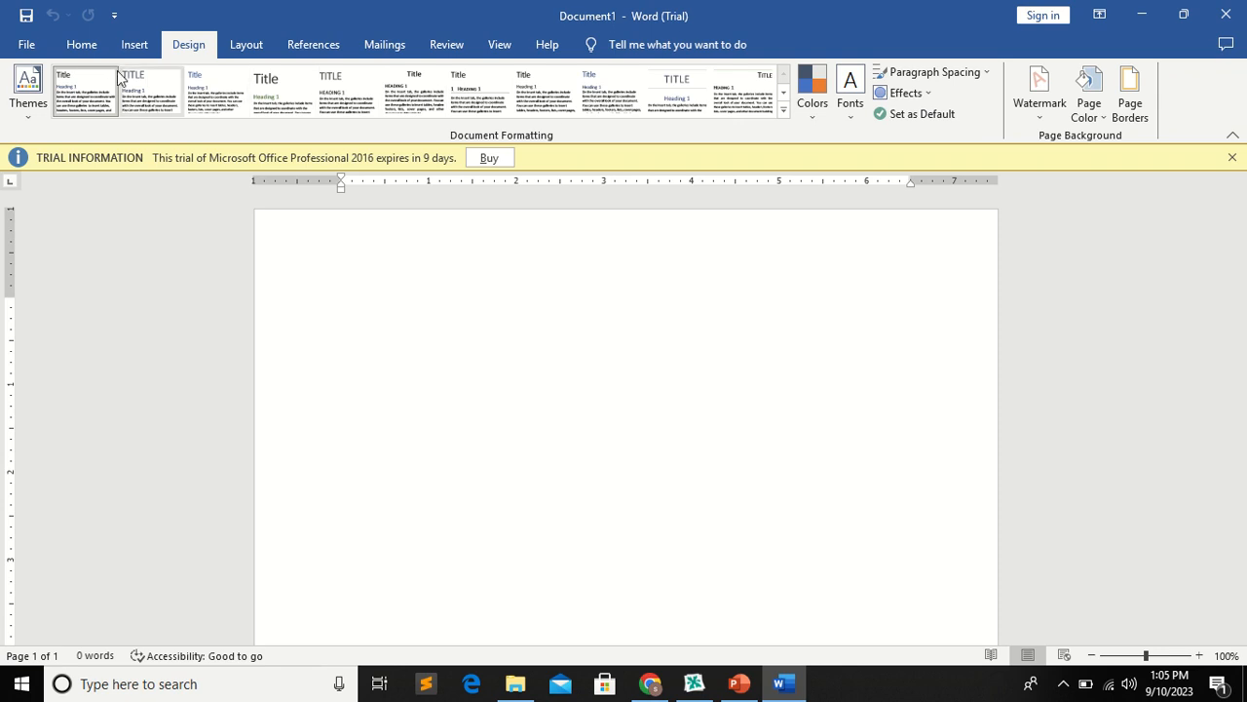
click(86, 51)
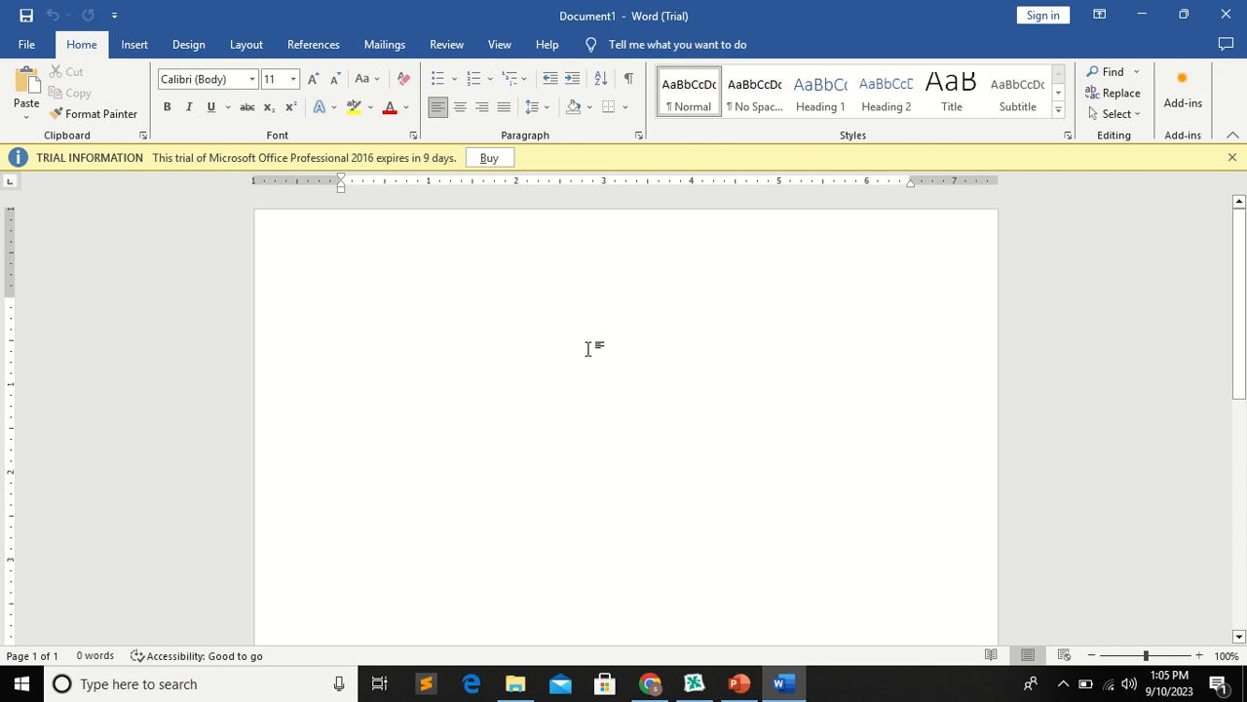
Zoom the blank page out to 40% and in to 200%, and scroll it vertically and horizontally.
ctrl+scroll(588, 349, down, 4)
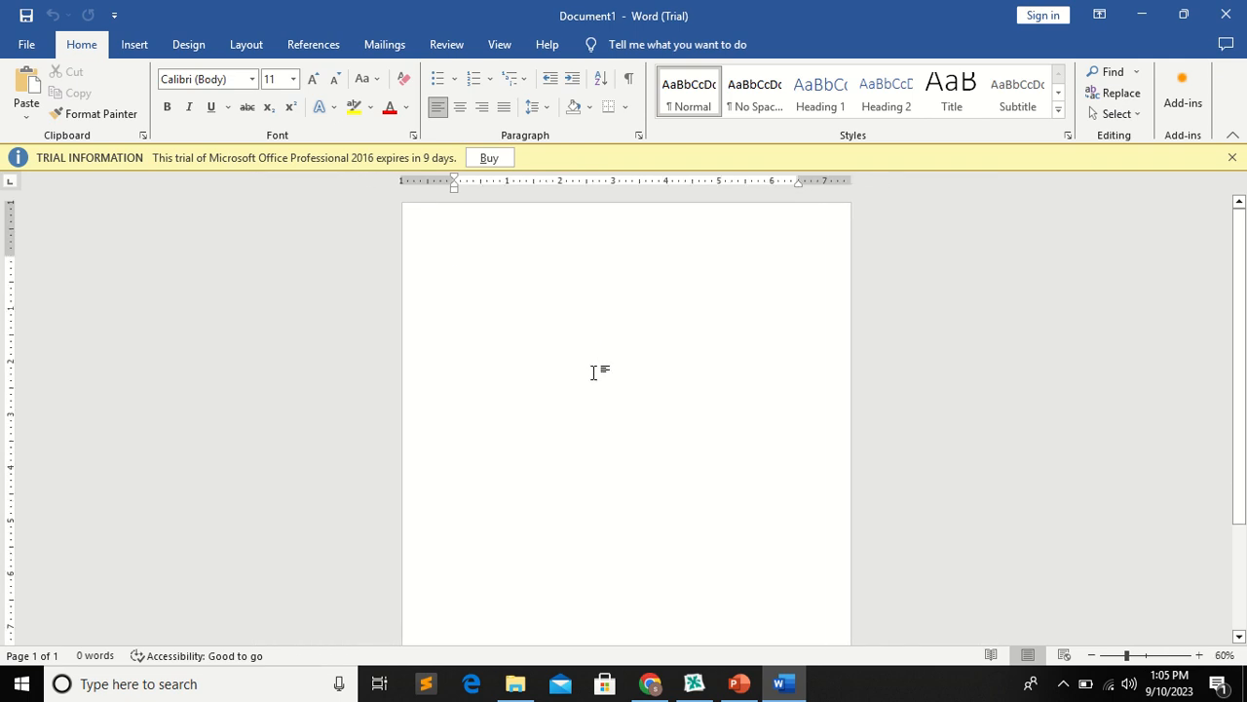
ctrl+scroll(594, 370, down, 2)
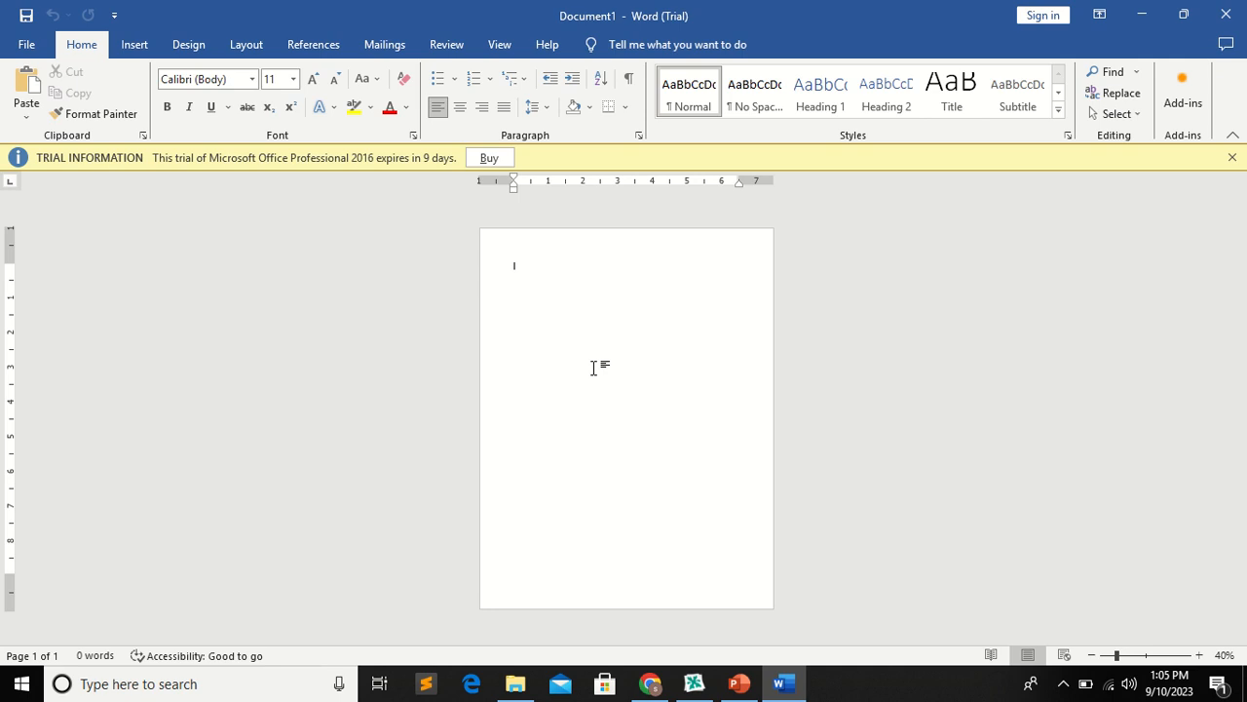
ctrl+scroll(594, 367, up, 9)
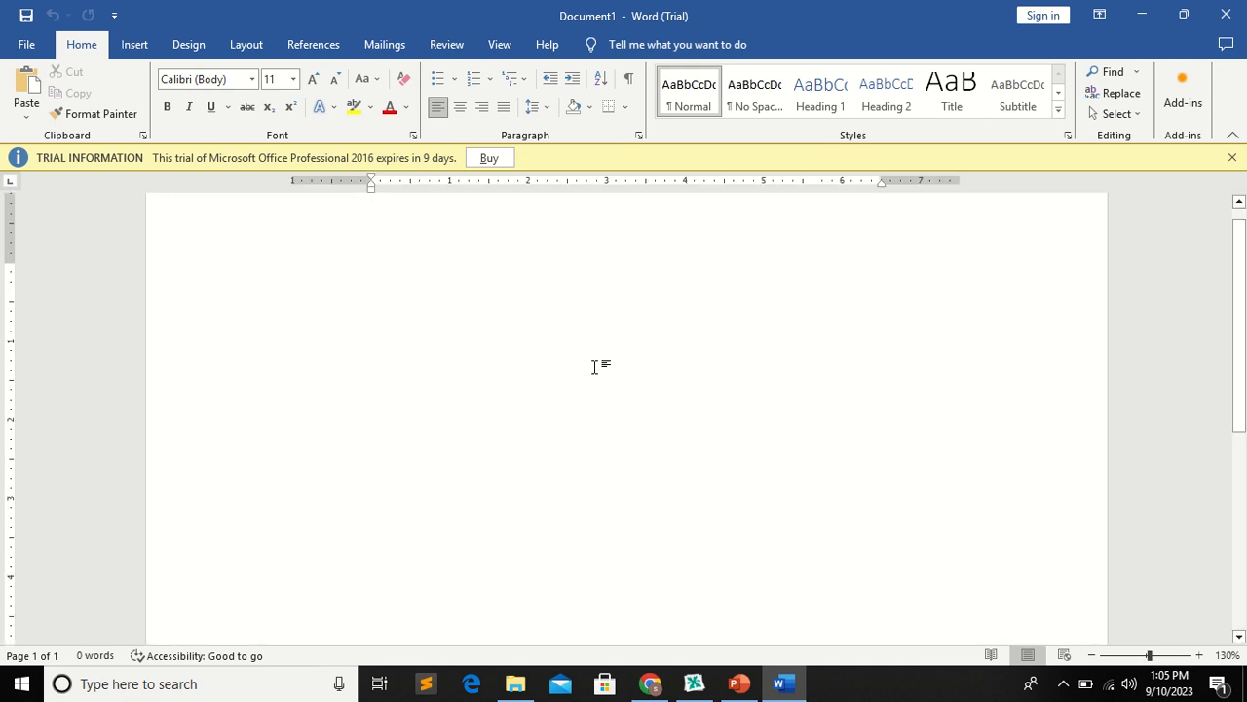
ctrl+scroll(594, 368, up, 7)
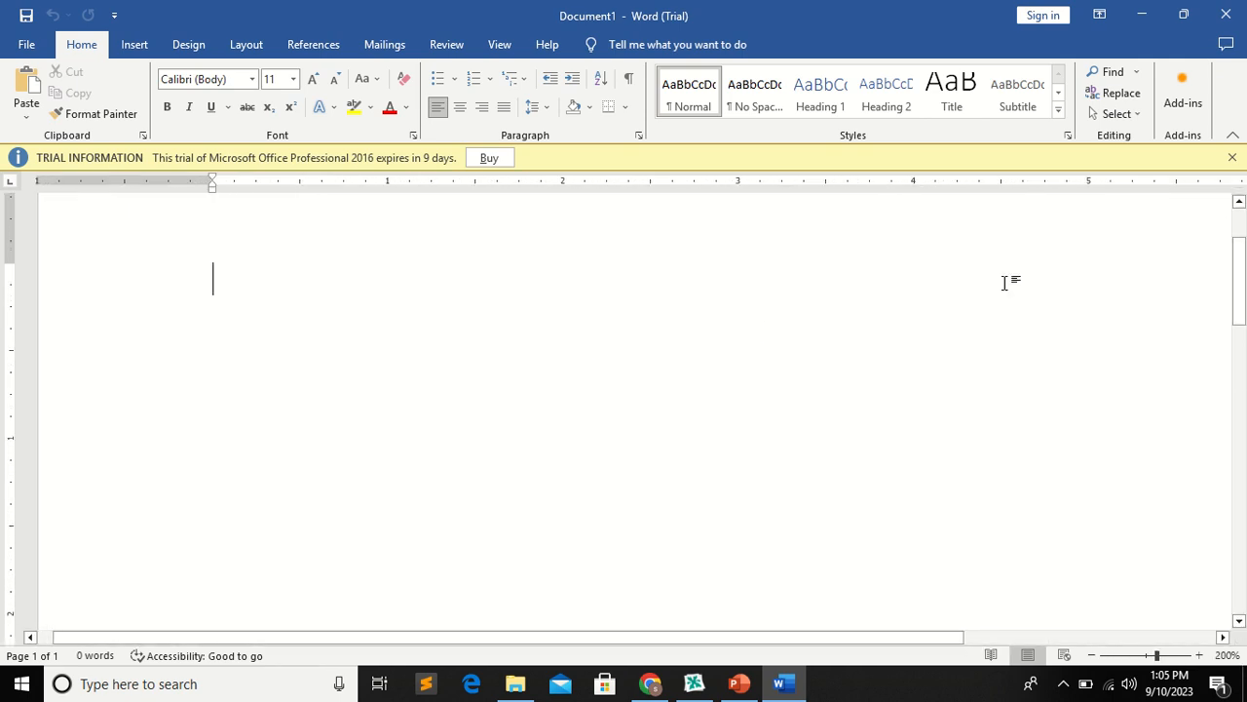
mouse_move(1241, 271)
mouse_down()
mouse_move(1243, 484)
mouse_move(1240, 256)
mouse_up()
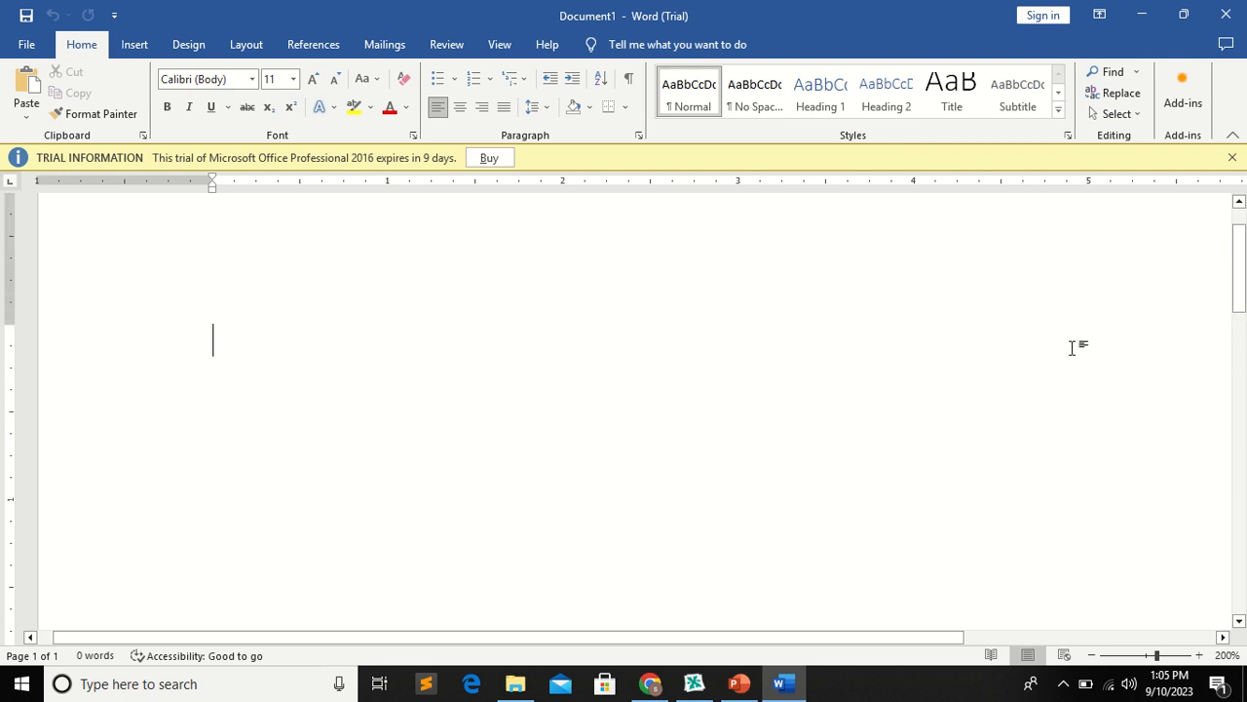
drag(612, 643, 647, 629)
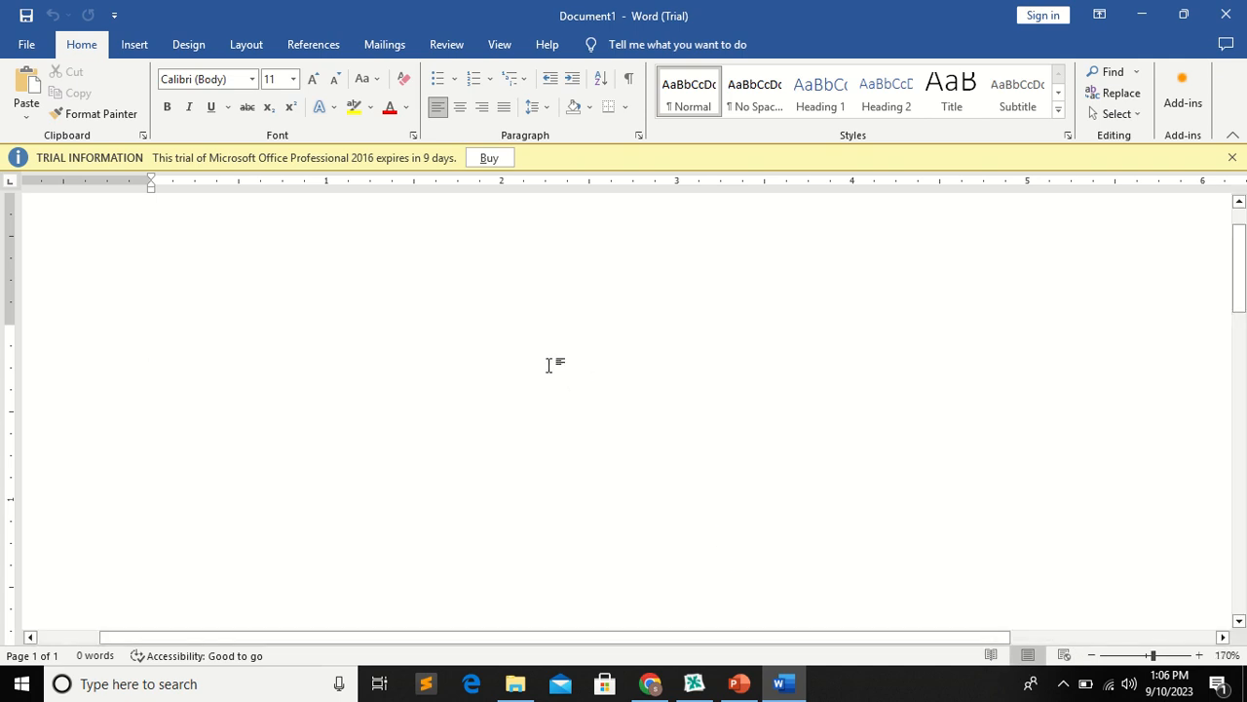
Generate sample paragraphs on the blank page with the =RAND() function.
scroll(549, 364, down, 5)
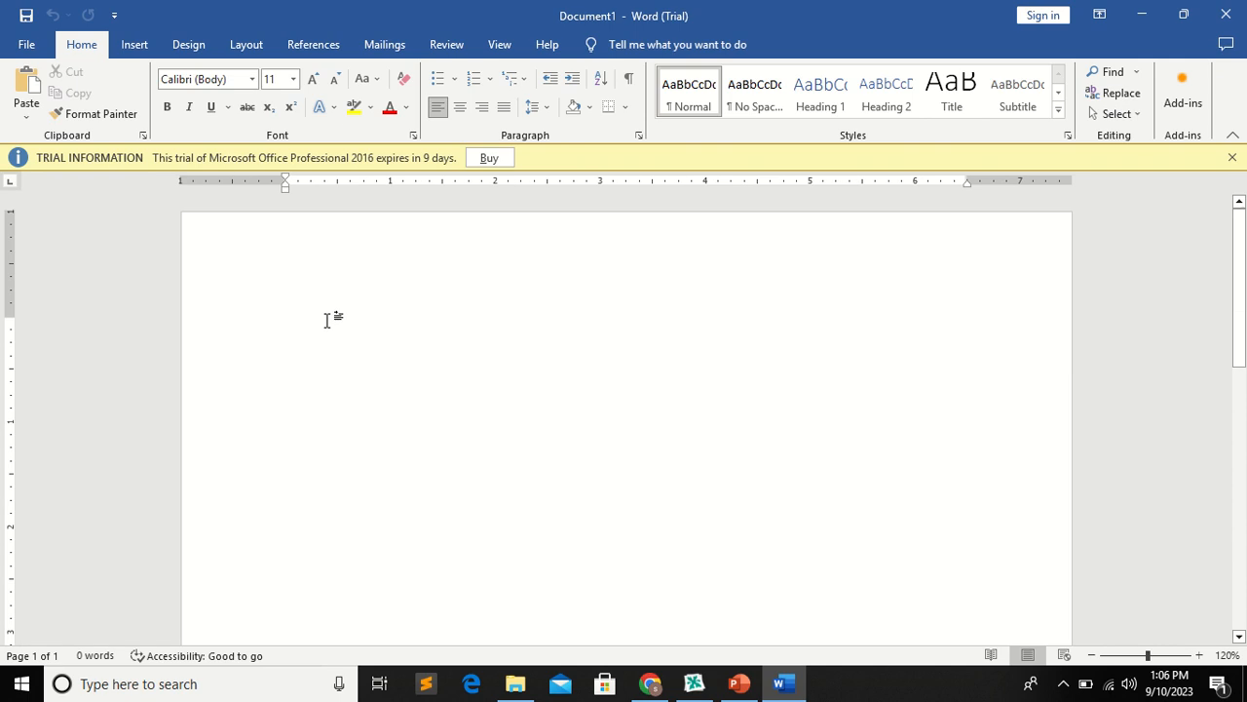
text(=RAND()
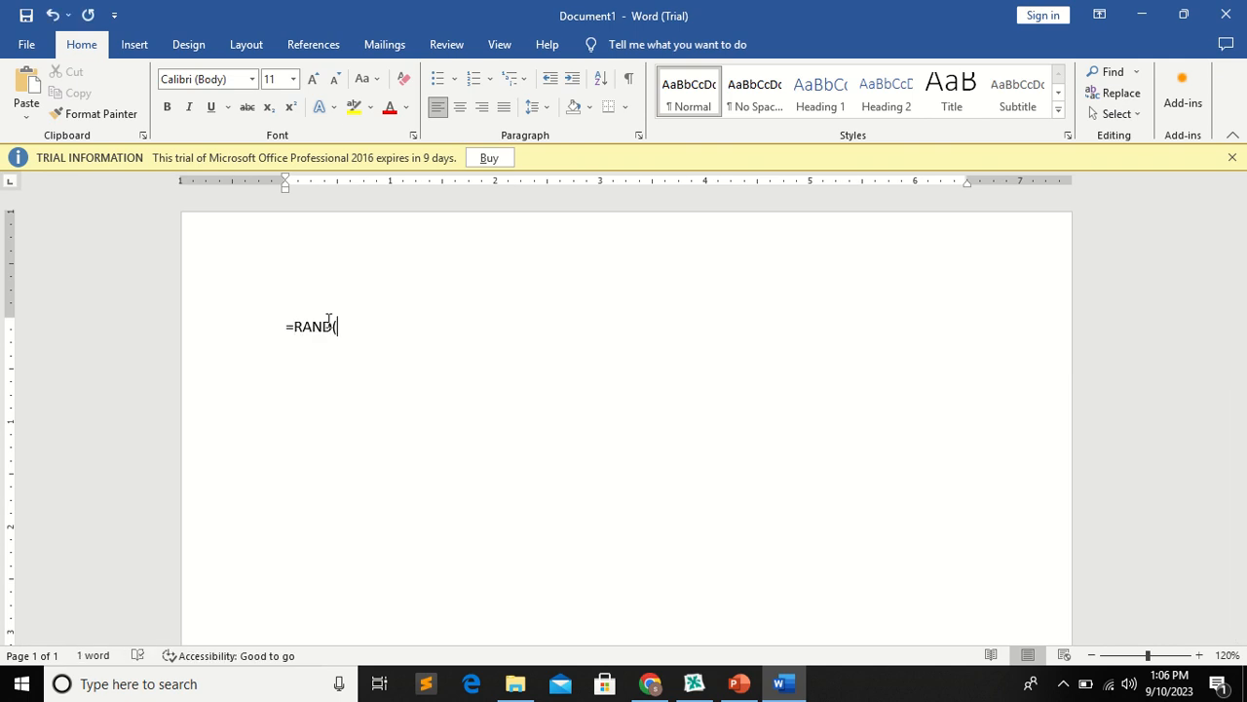
text())
key(Return)
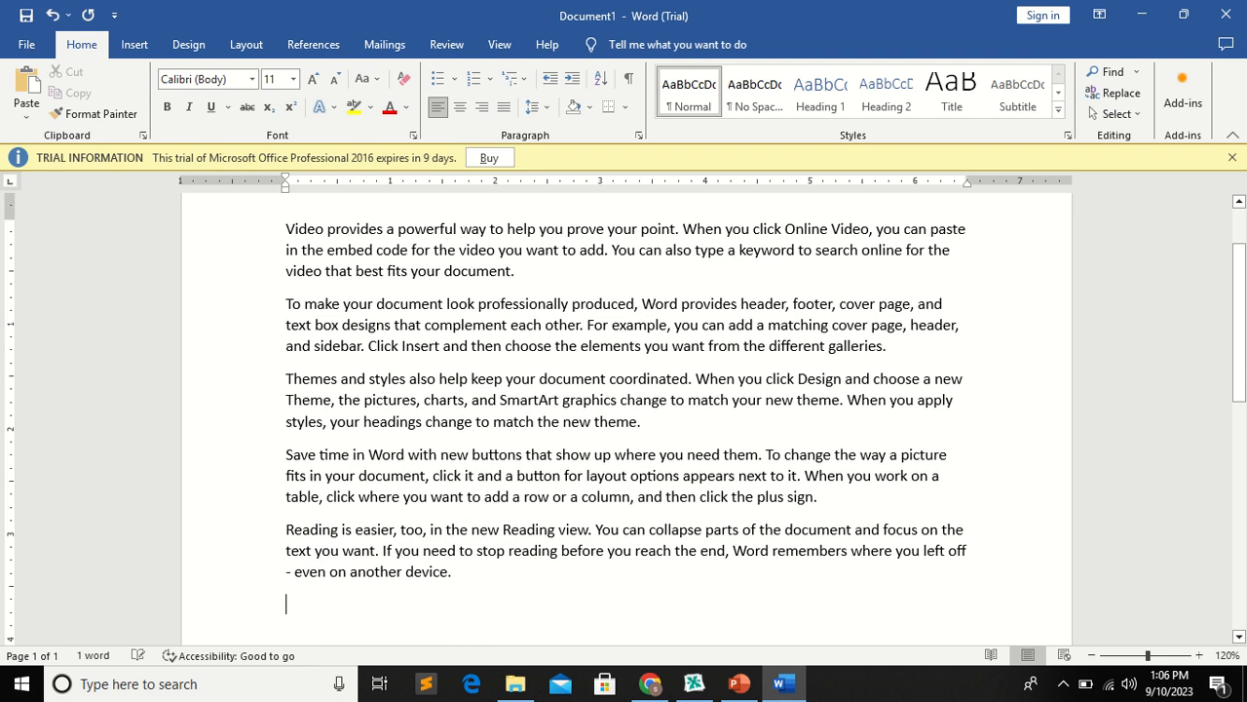
View the sample text in Read Mode and Web Layout, and return to Print Layout.
scroll(660, 495, down, 5)
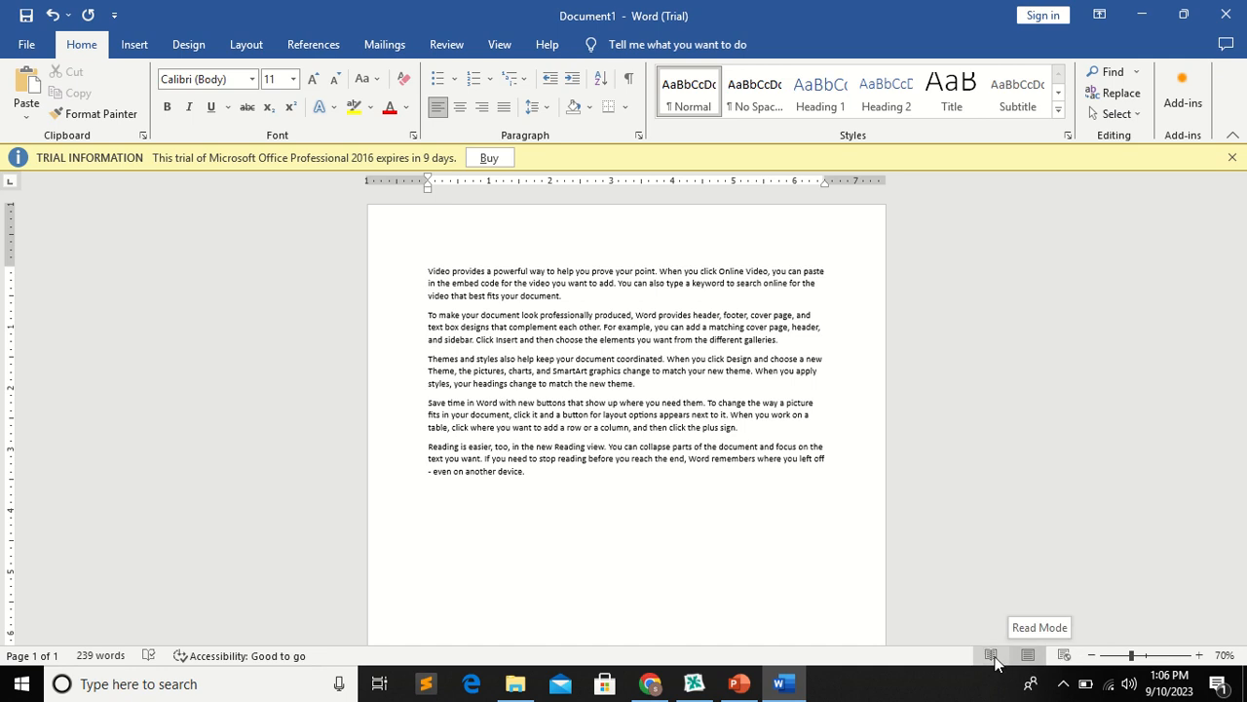
click(989, 661)
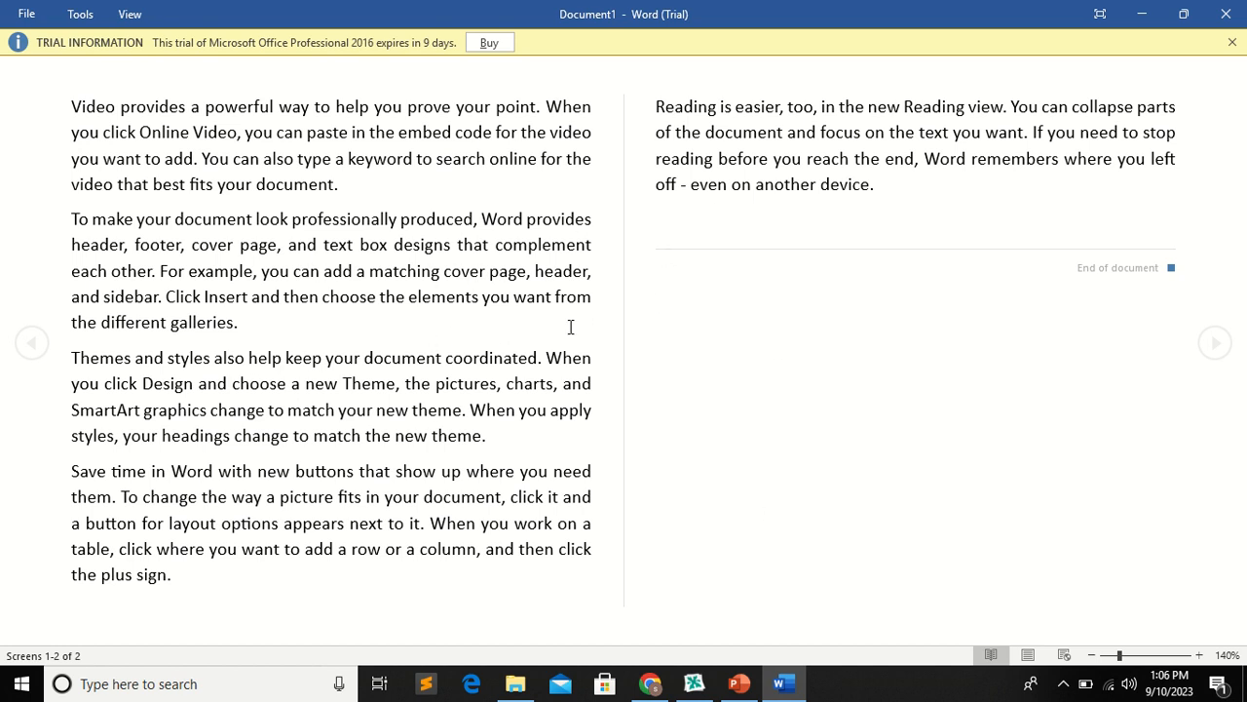
click(1063, 655)
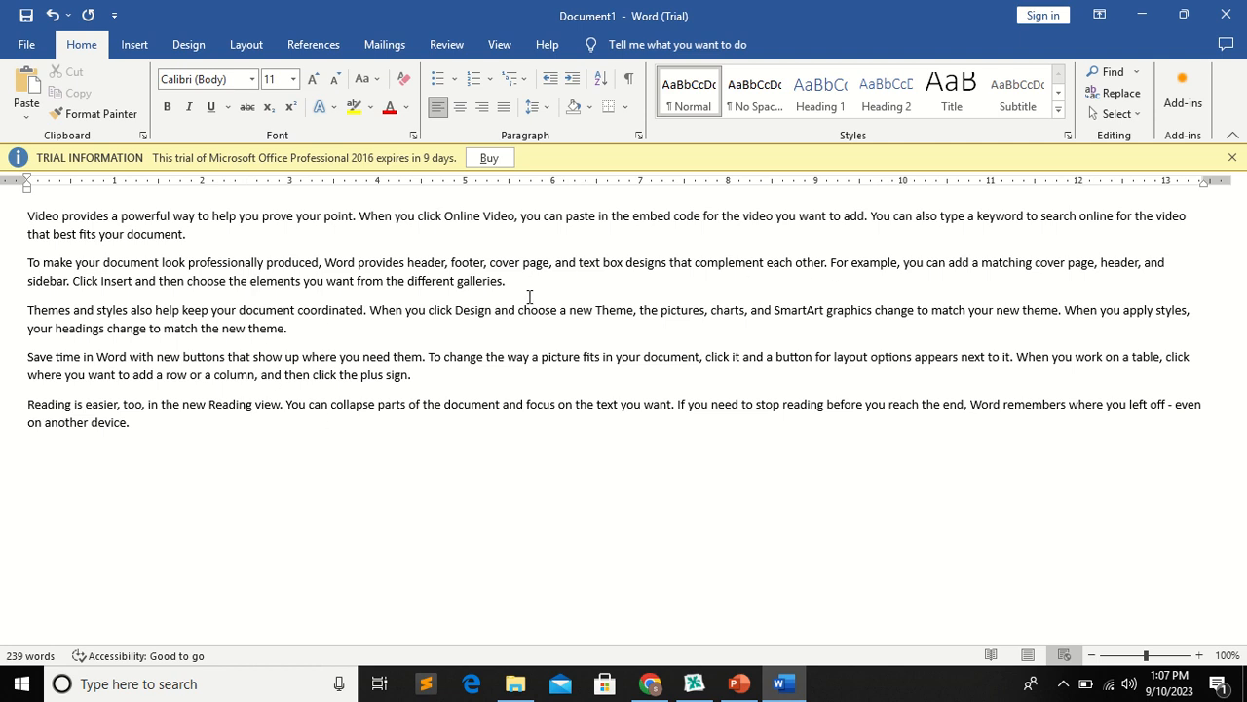
click(1028, 655)
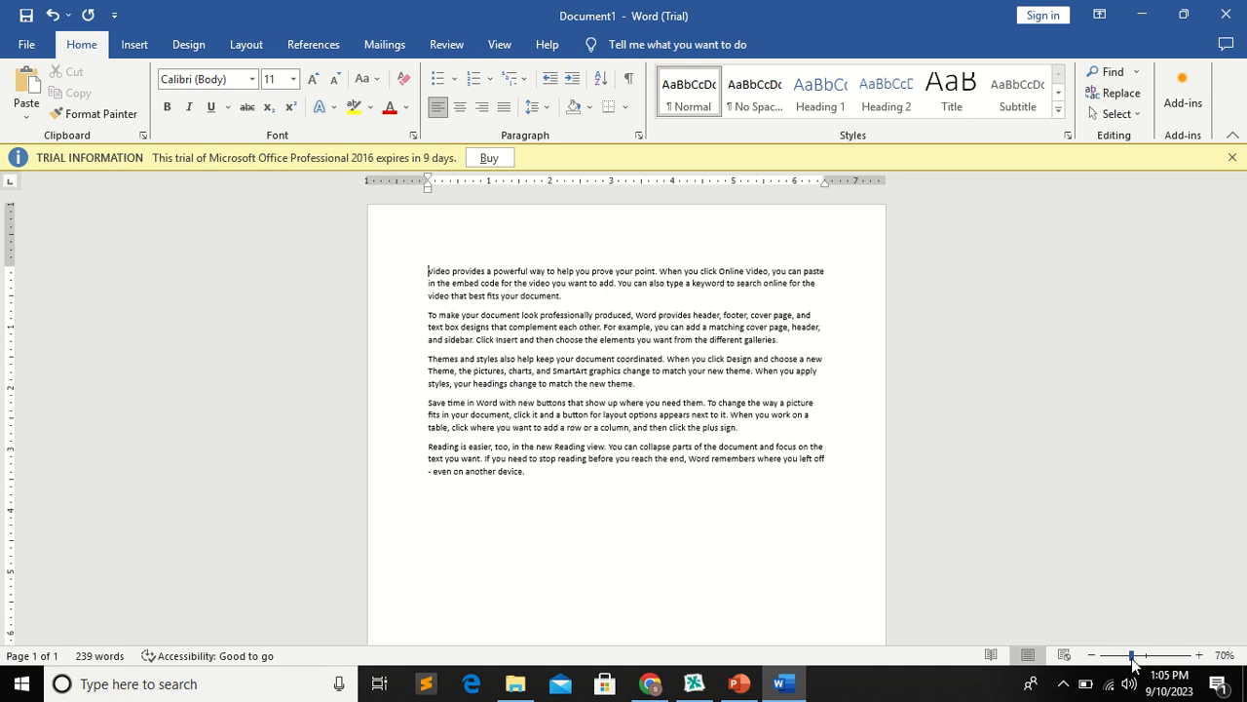
Set the page zoom to 100% and delete all the sample paragraphs.
drag(1132, 663, 1098, 665)
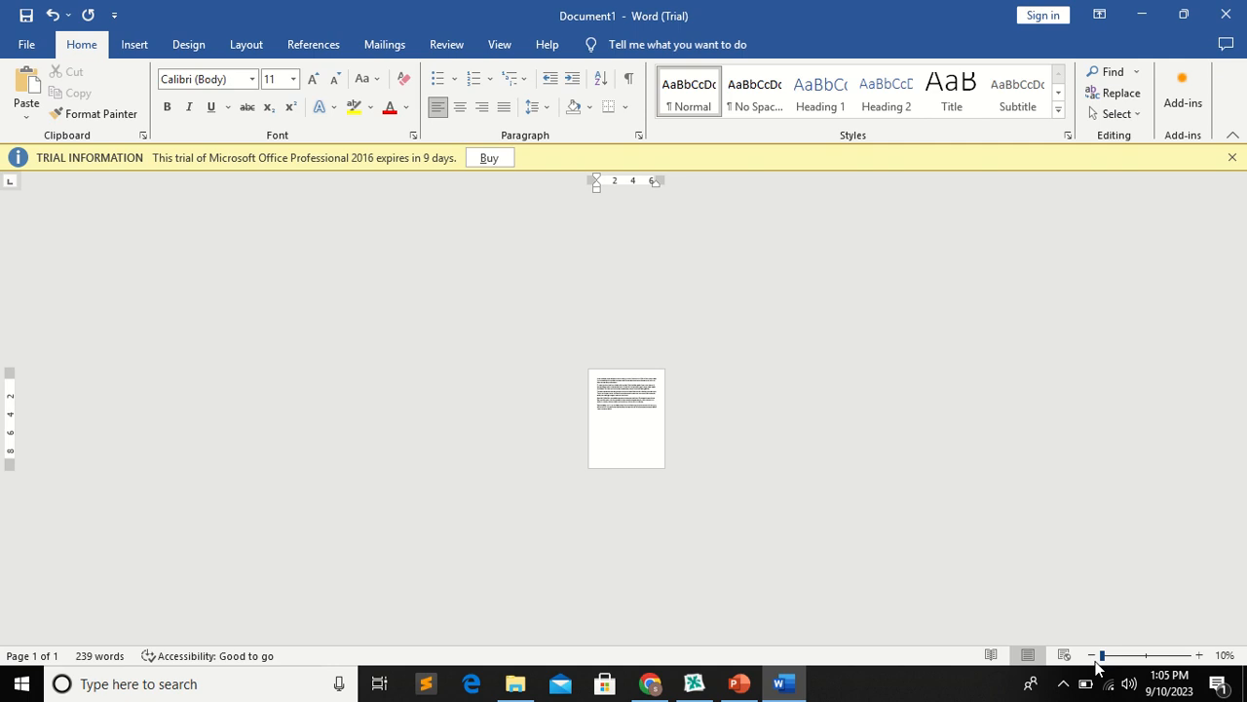
drag(1098, 663, 1146, 669)
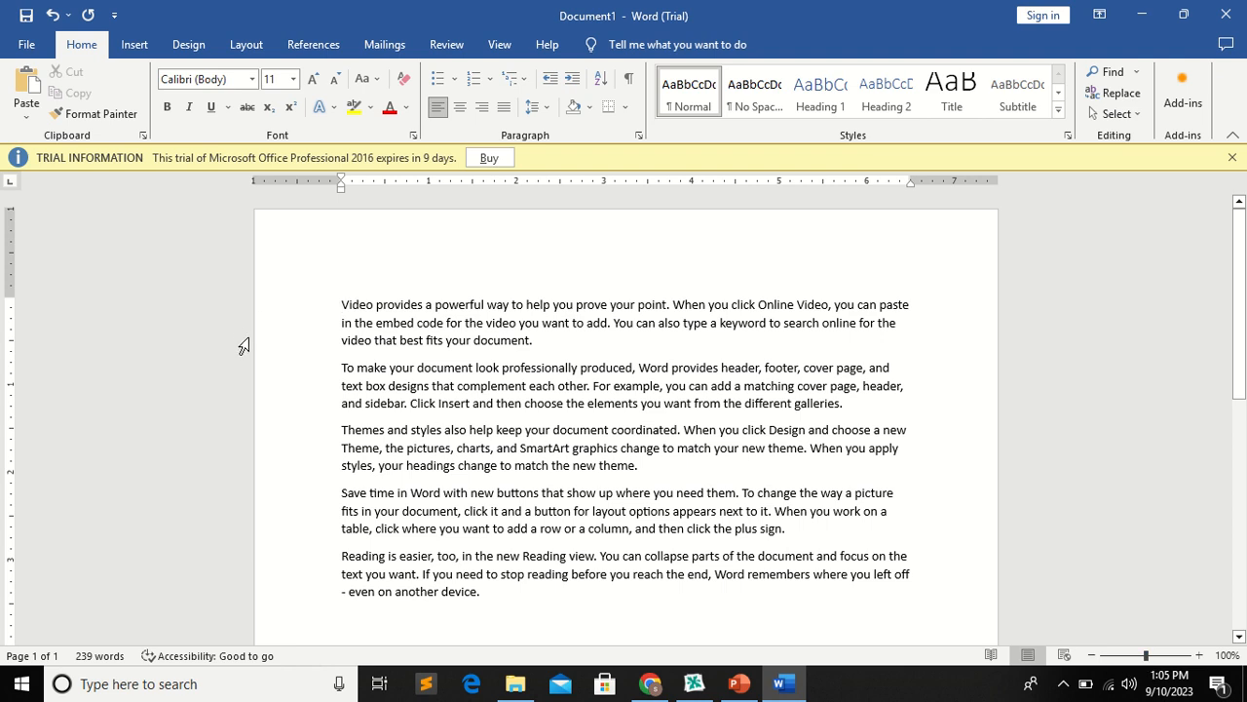
drag(471, 595, 298, 291)
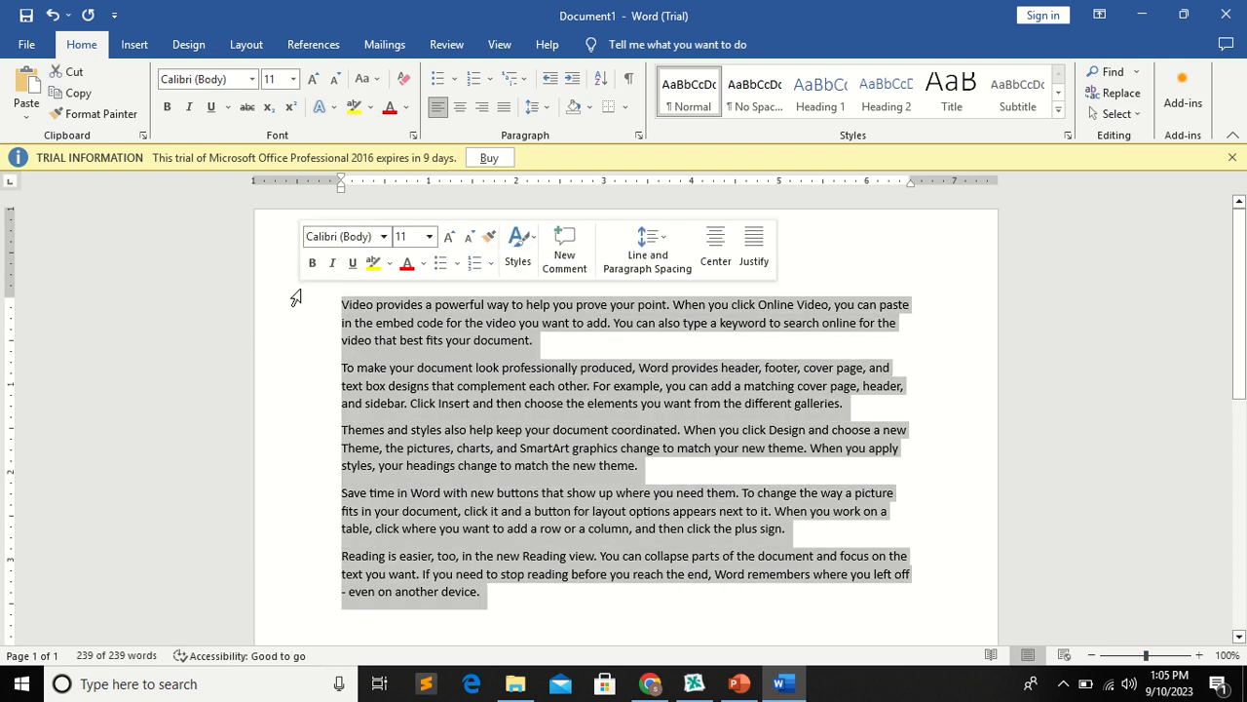
key(Delete)
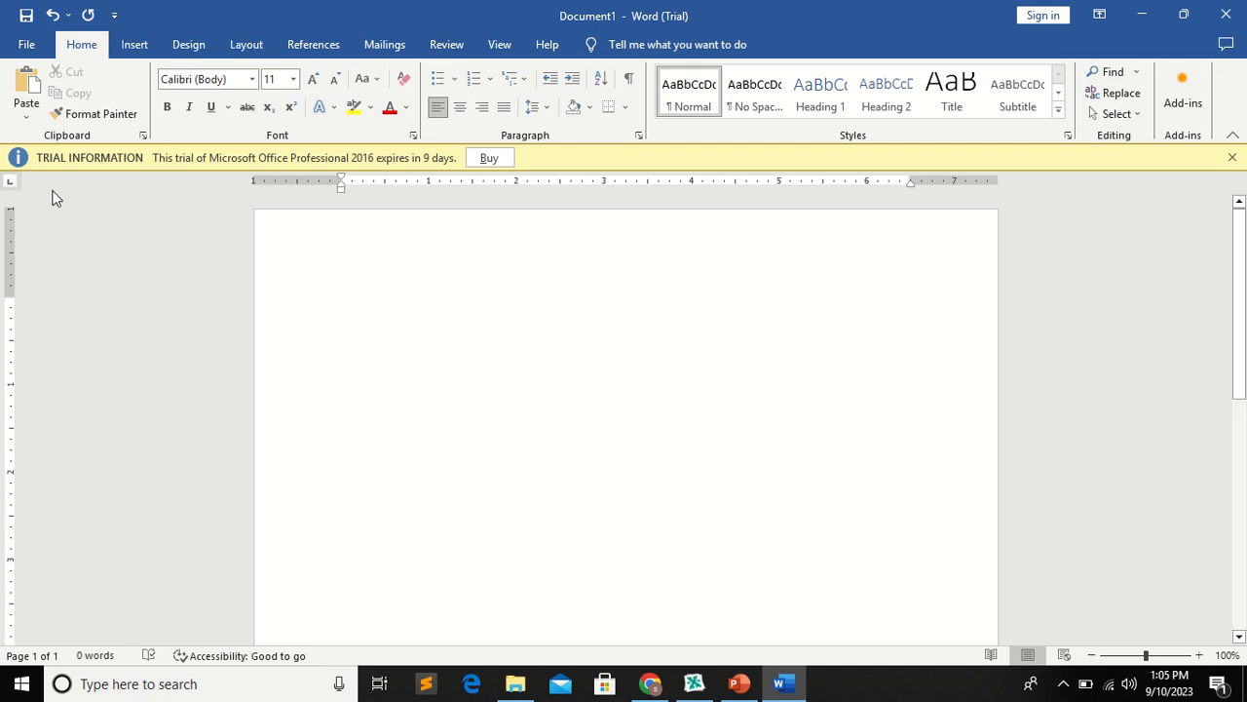
click(135, 45)
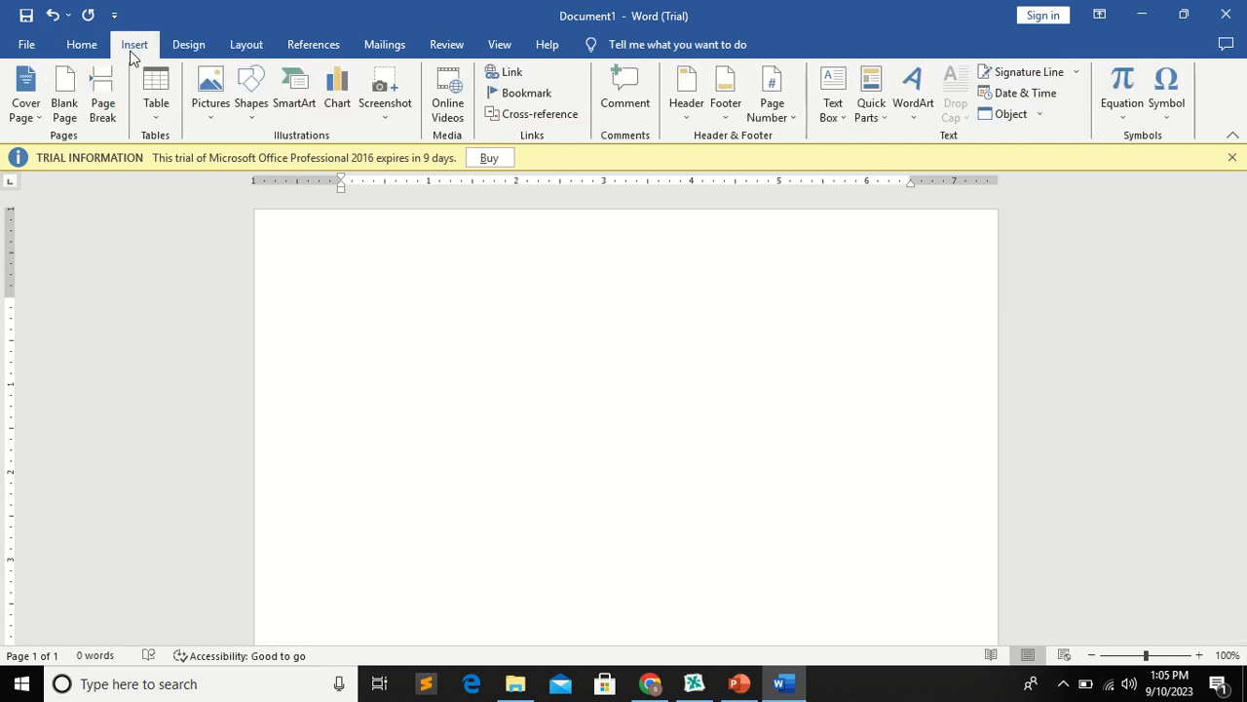
click(155, 109)
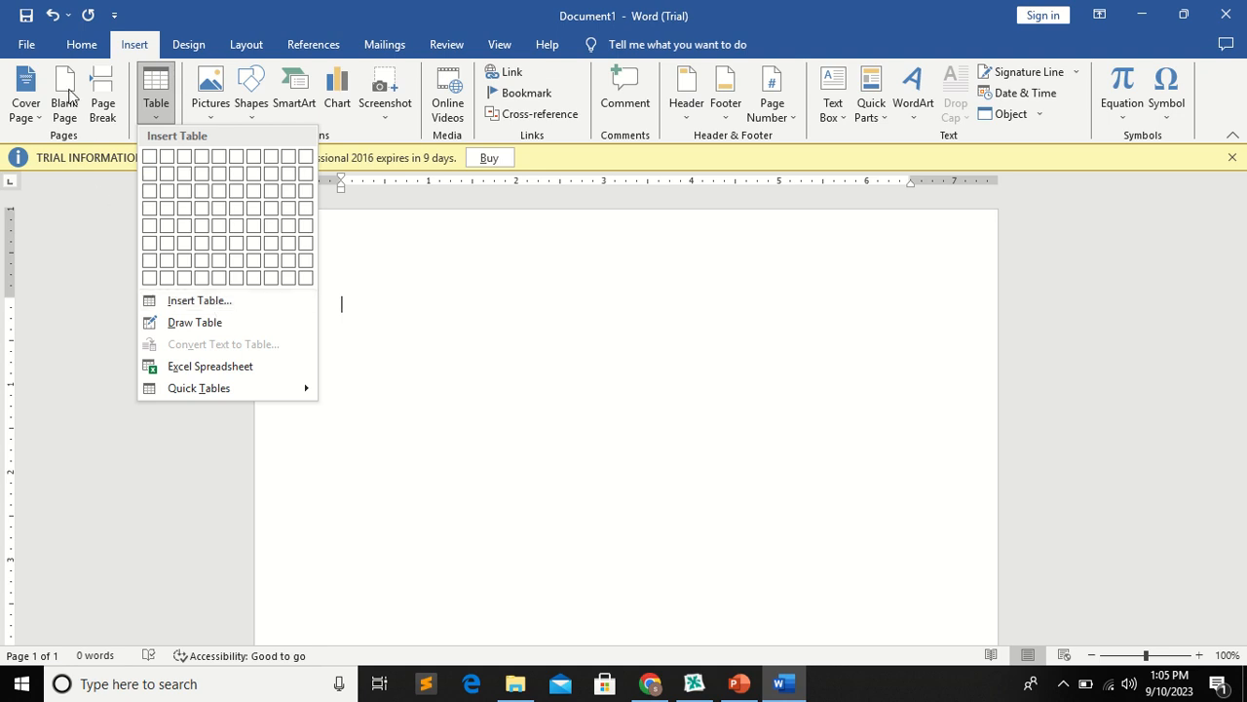
Add the Email command to the Quick Access Toolbar and remove it again.
click(116, 17)
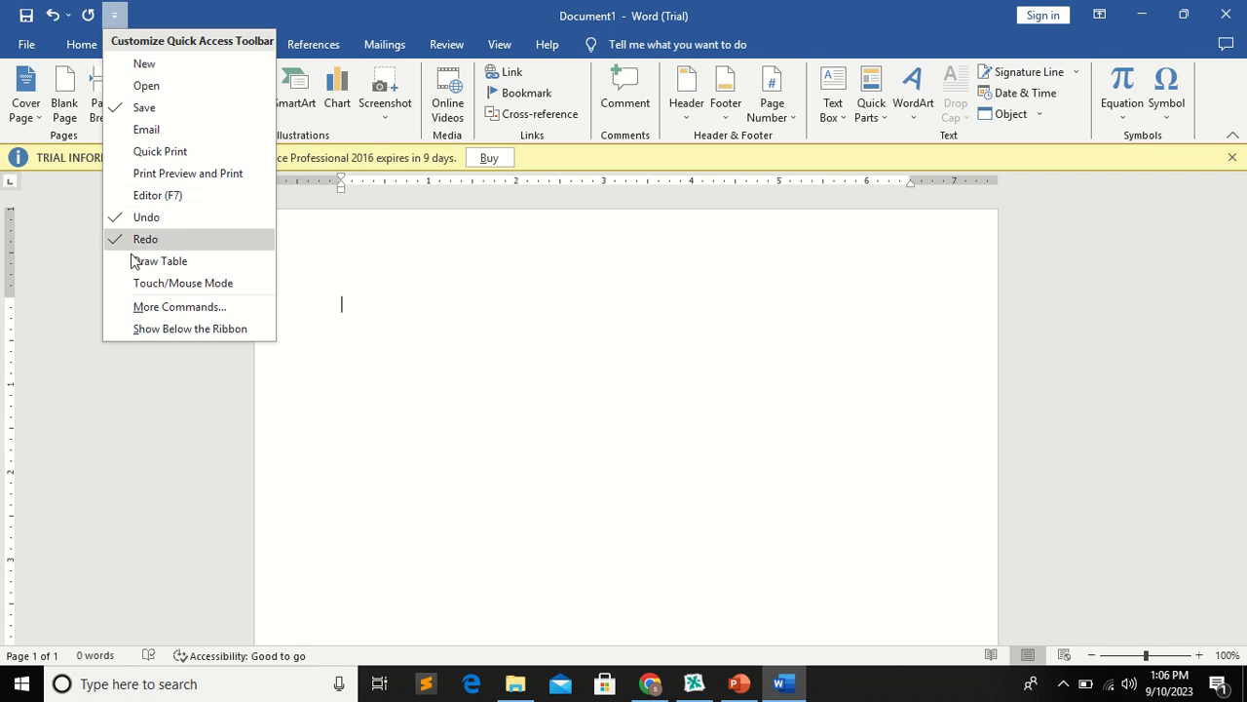
click(117, 133)
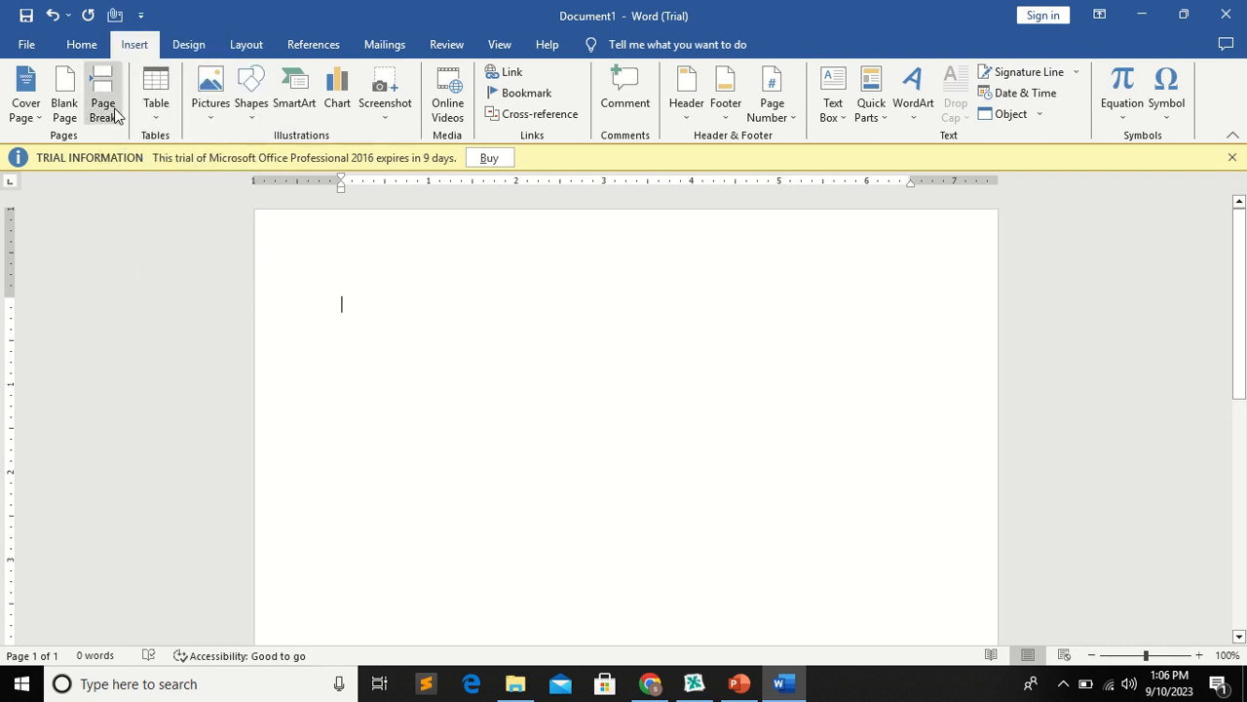
click(140, 15)
click(137, 130)
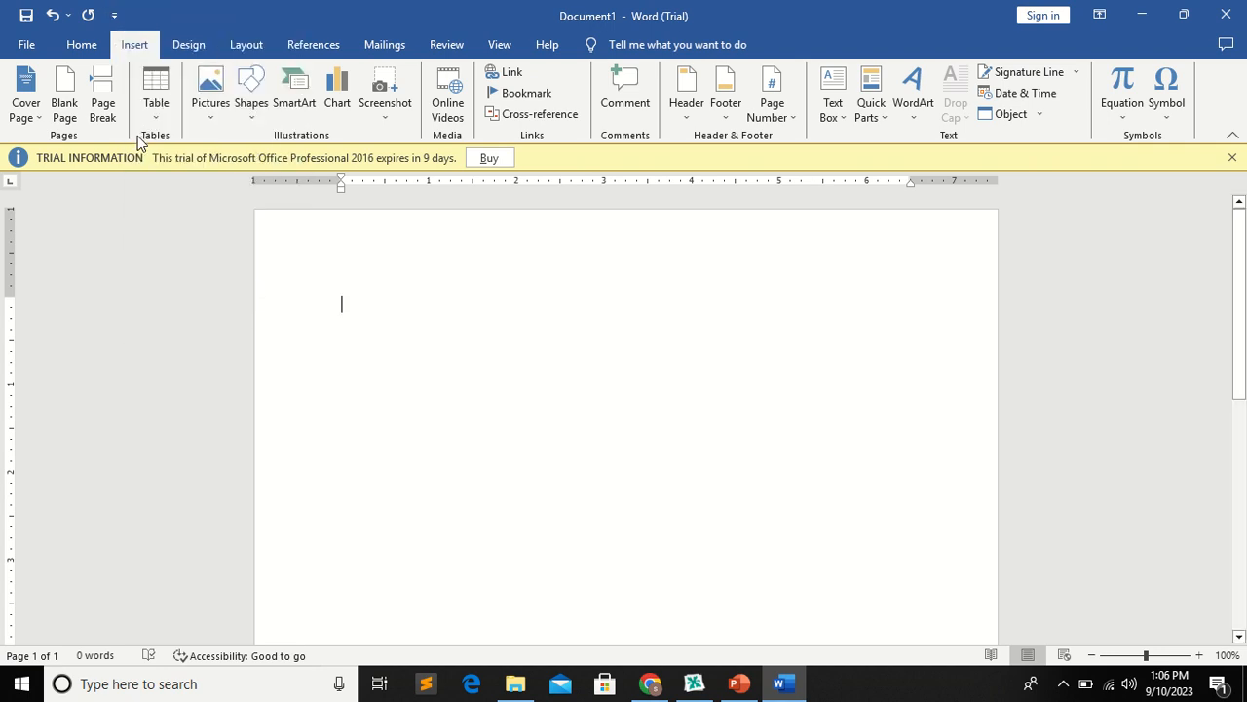
Add the Draw Table command from the Insert Tab command set to the Quick Access Toolbar.
click(114, 15)
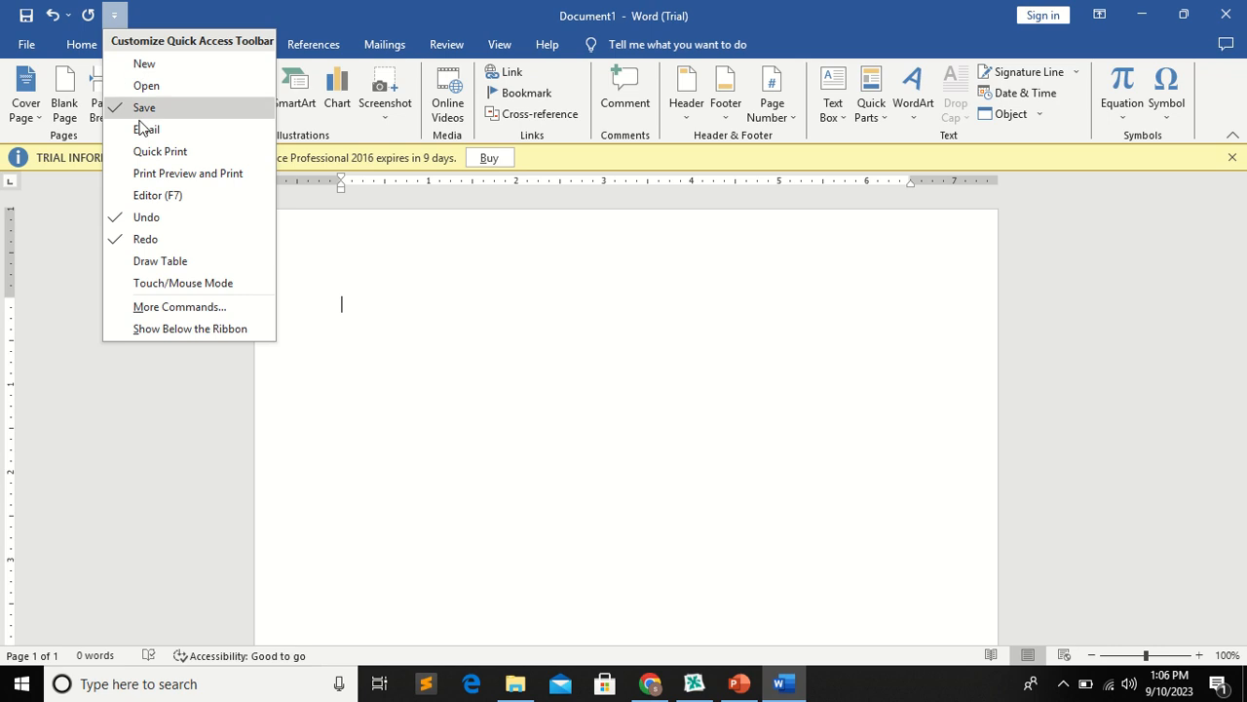
click(208, 308)
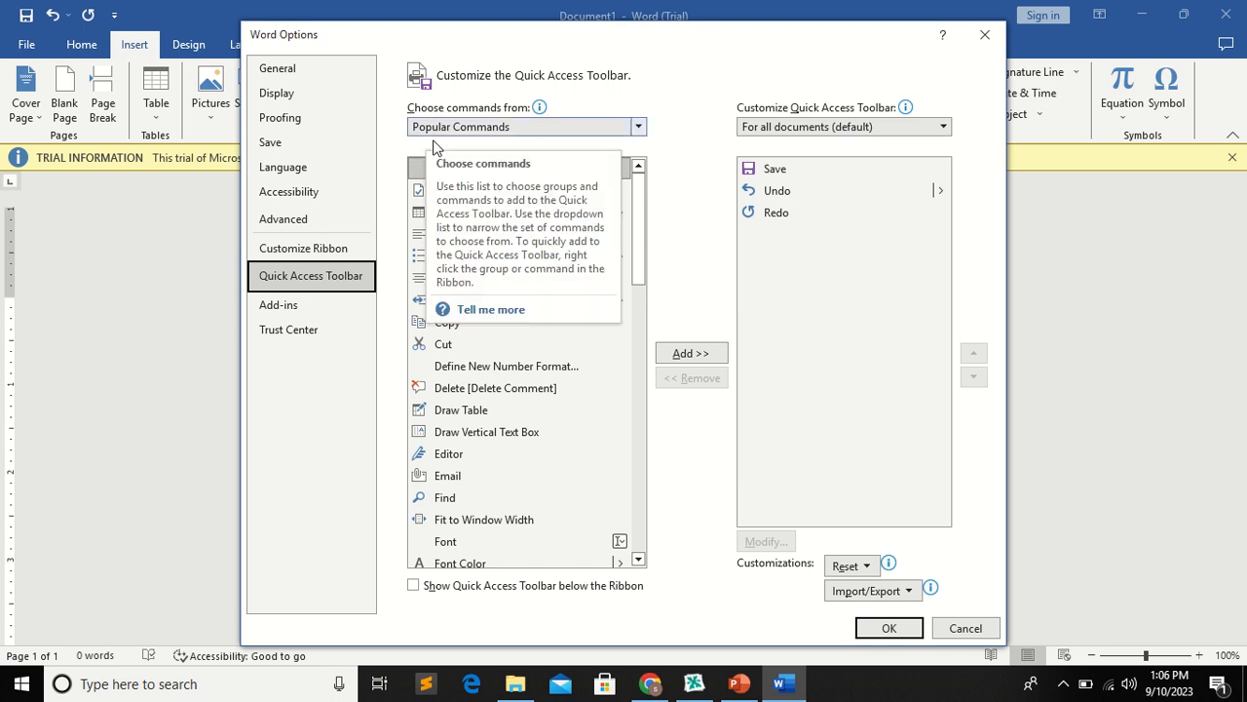
click(639, 127)
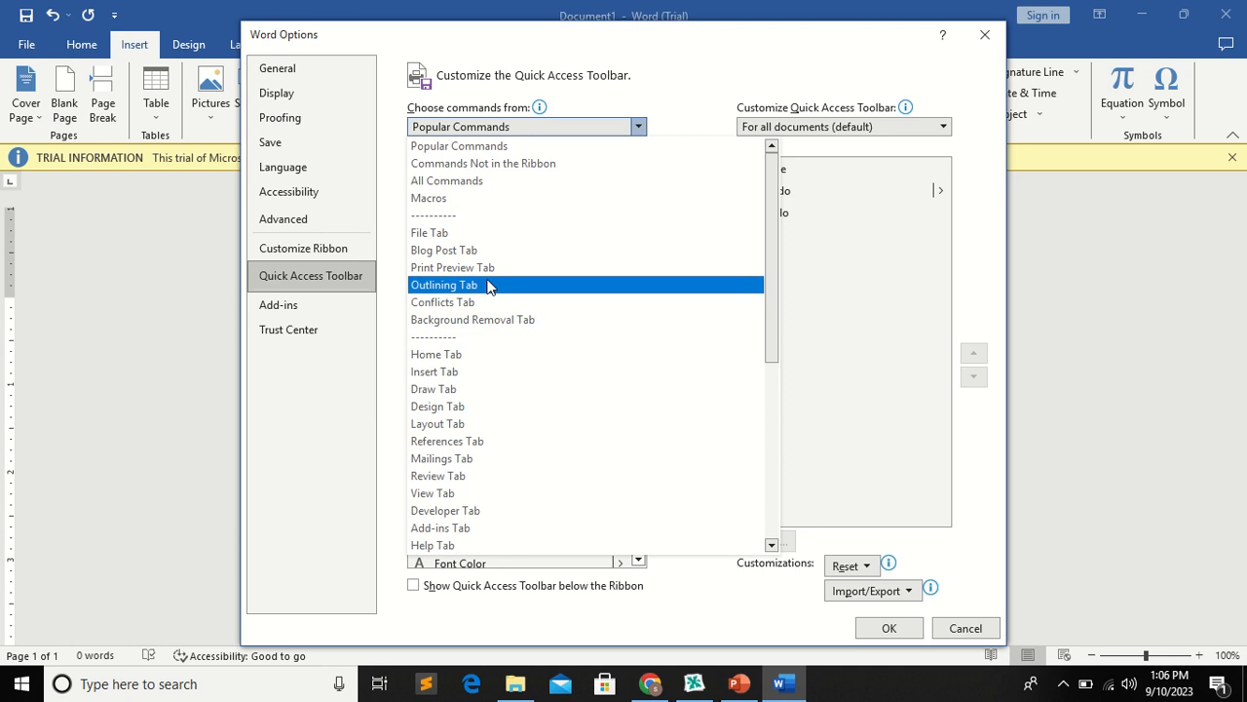
click(433, 372)
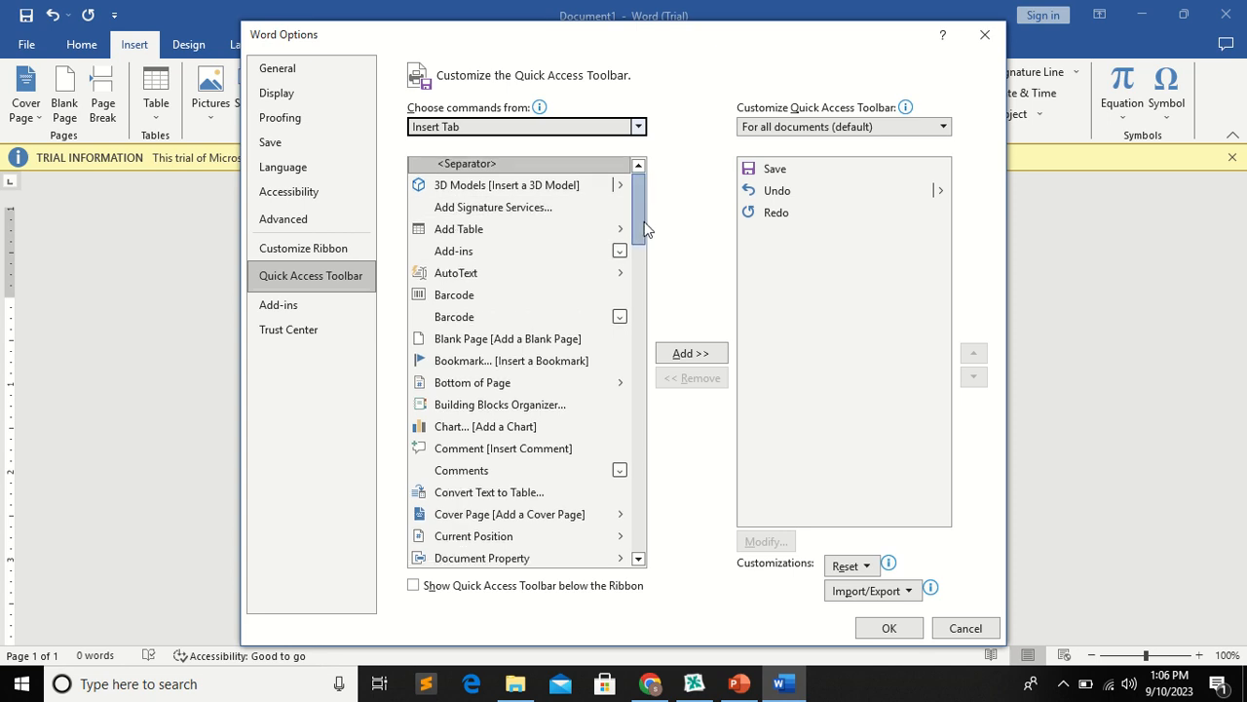
drag(642, 217, 652, 254)
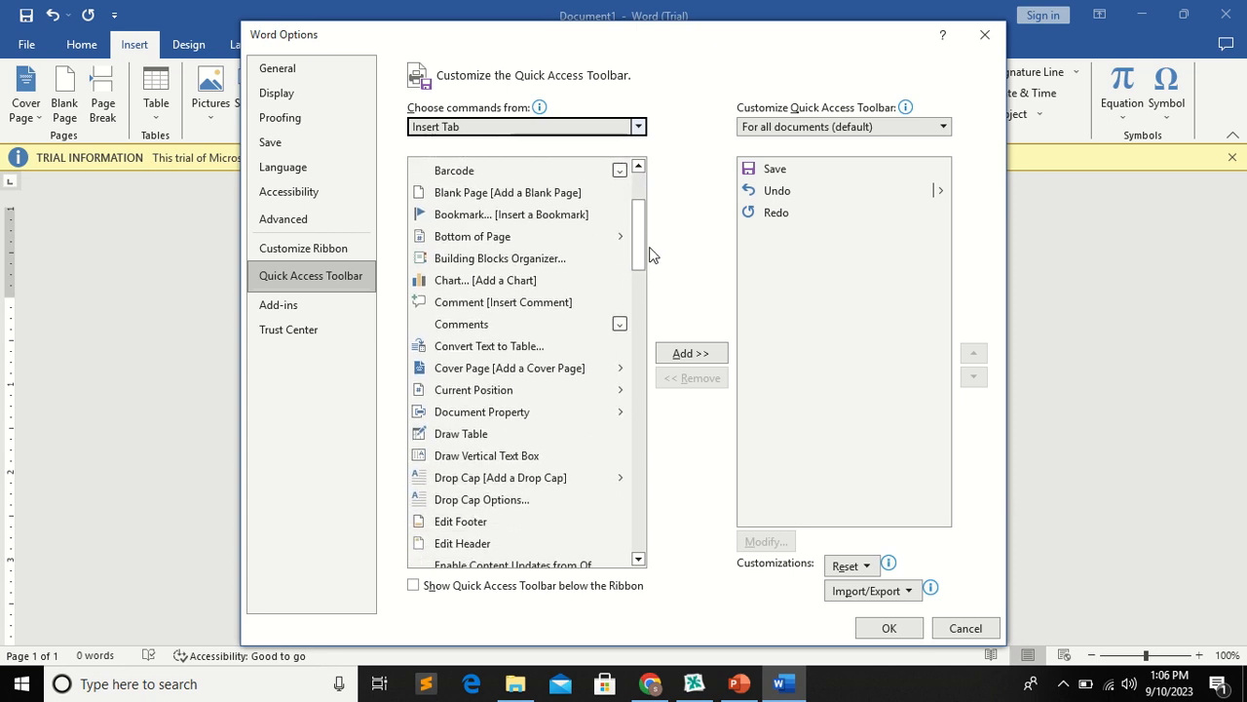
click(492, 437)
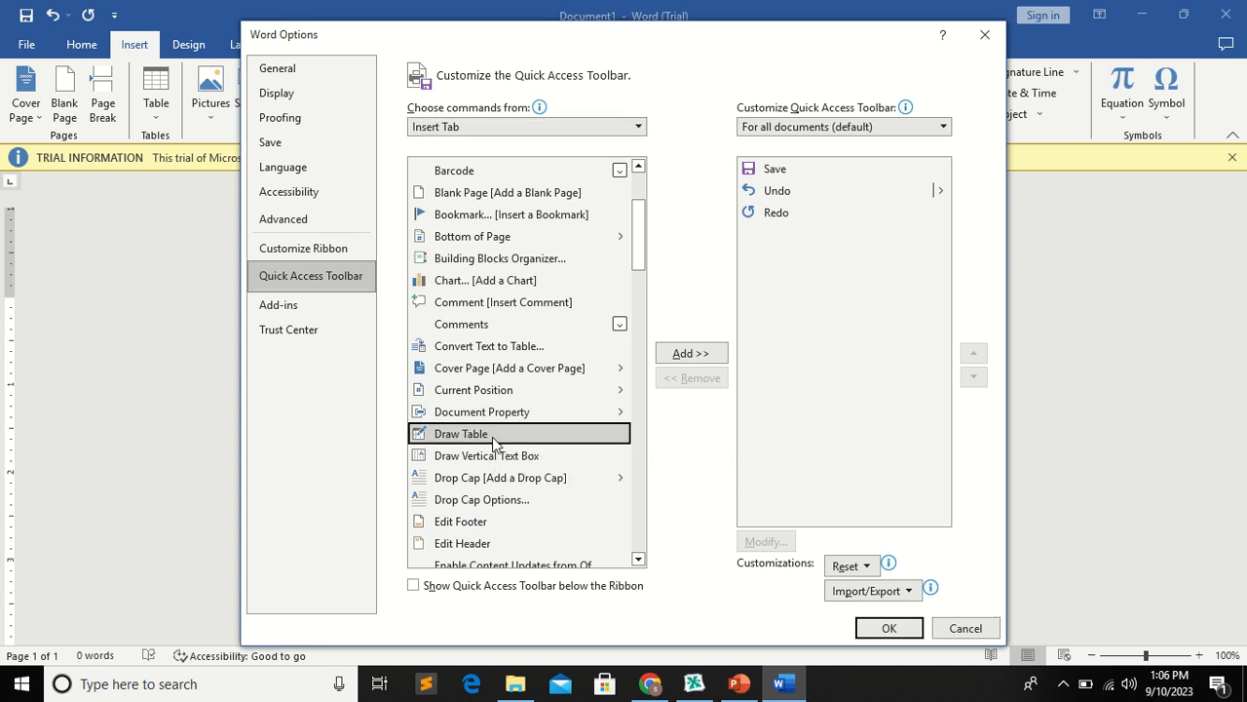
click(695, 356)
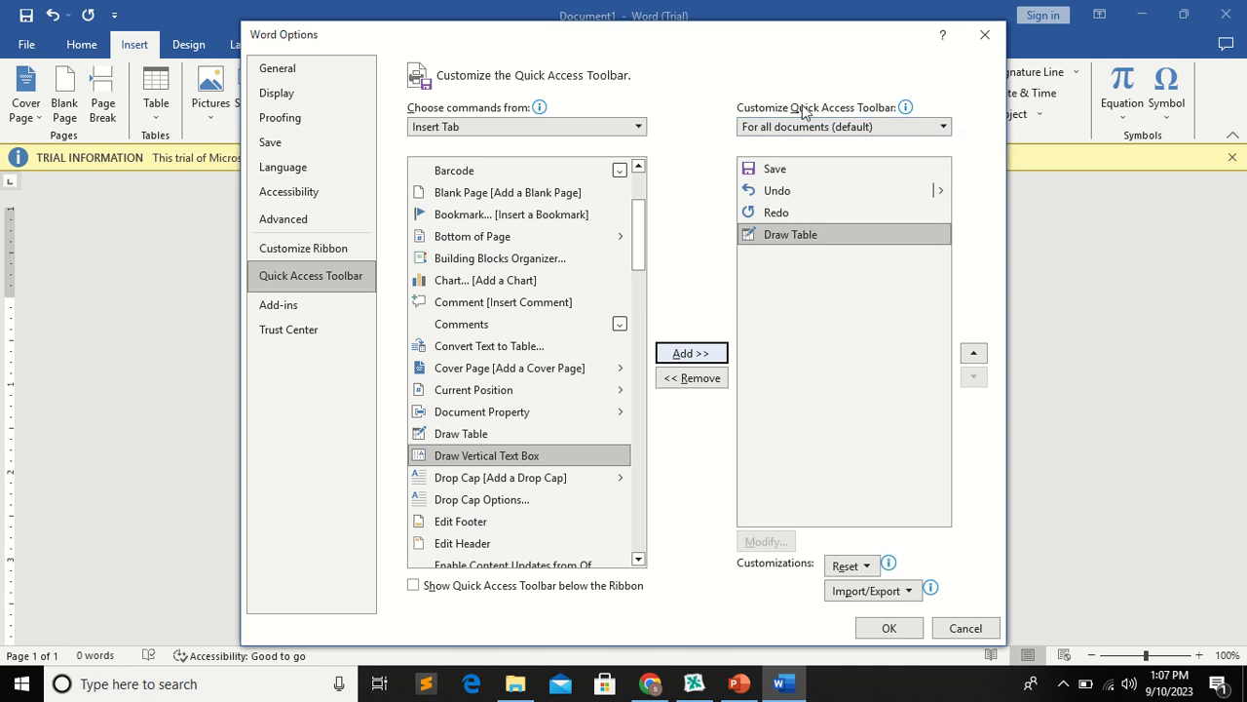
click(877, 631)
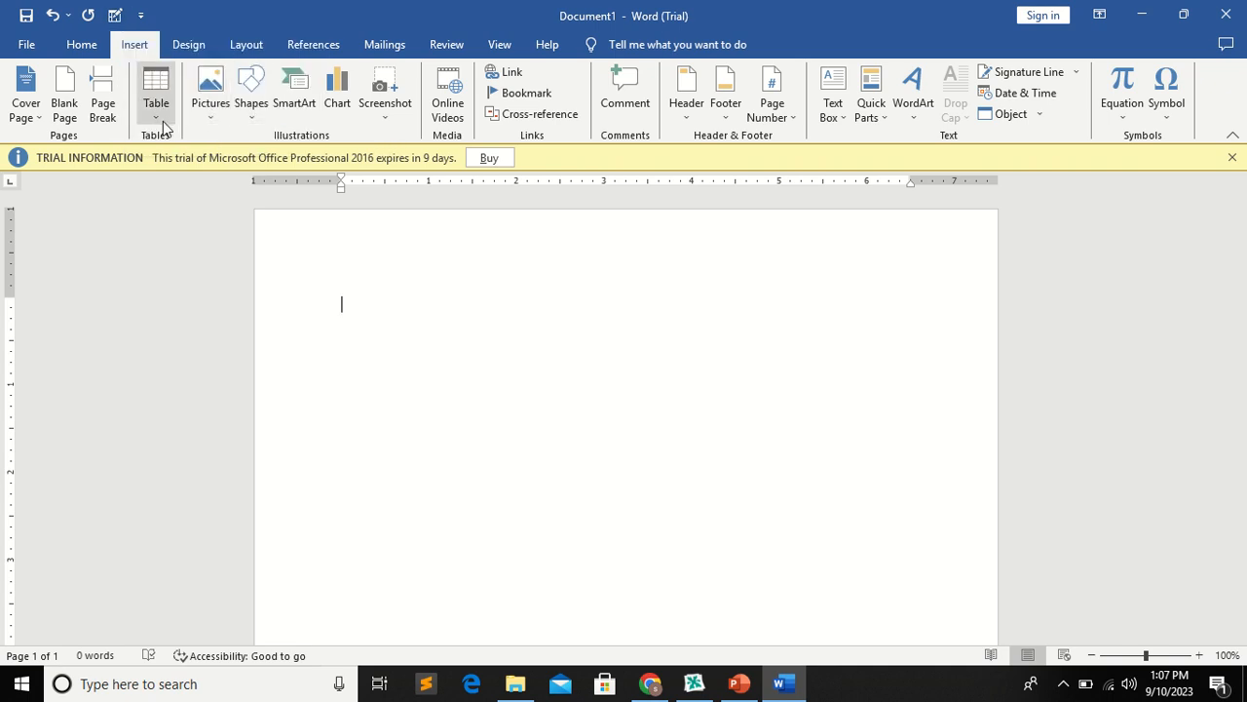
Draw a single-cell table about 5.16" wide and 2.54" high on the blank page with the newly added Draw Table command.
click(158, 109)
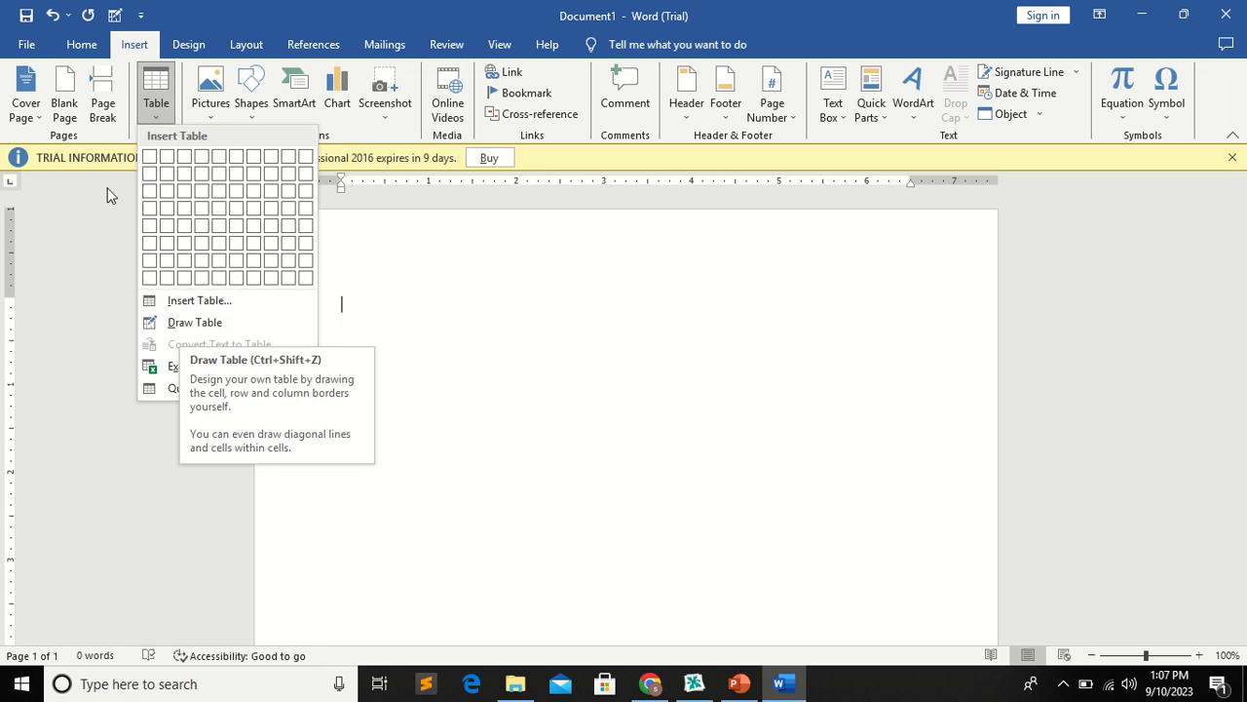
click(80, 50)
click(76, 47)
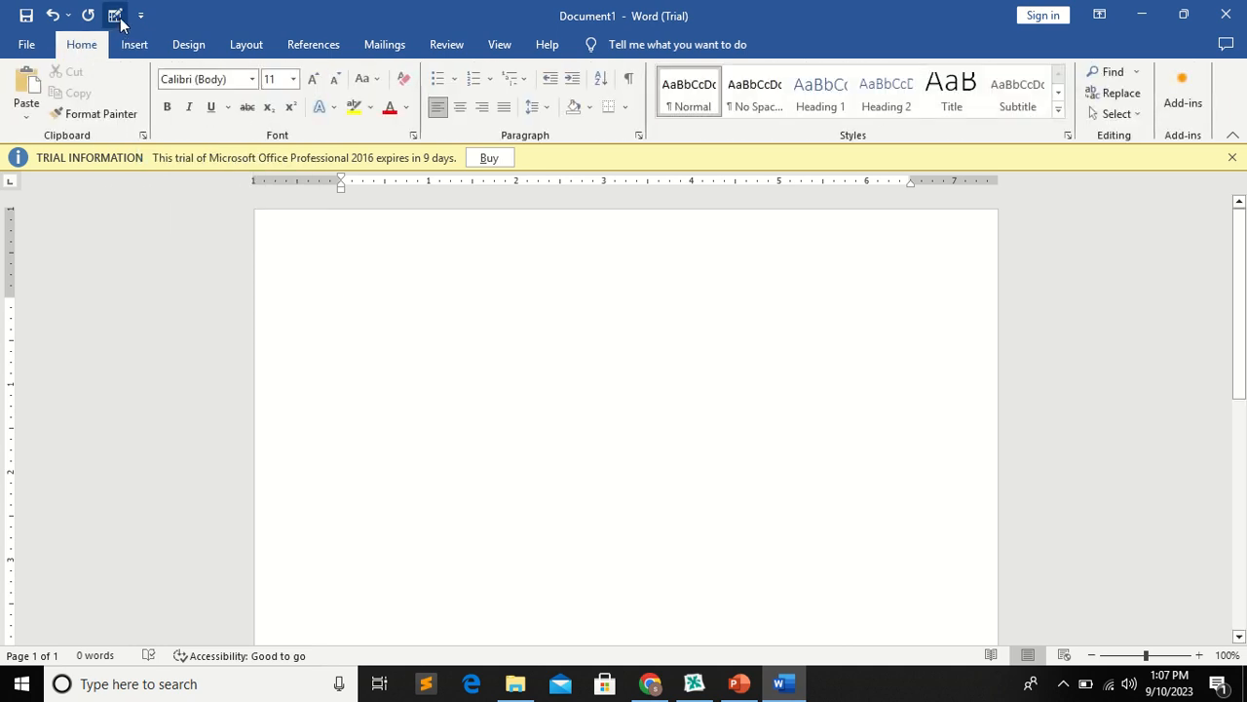
click(117, 16)
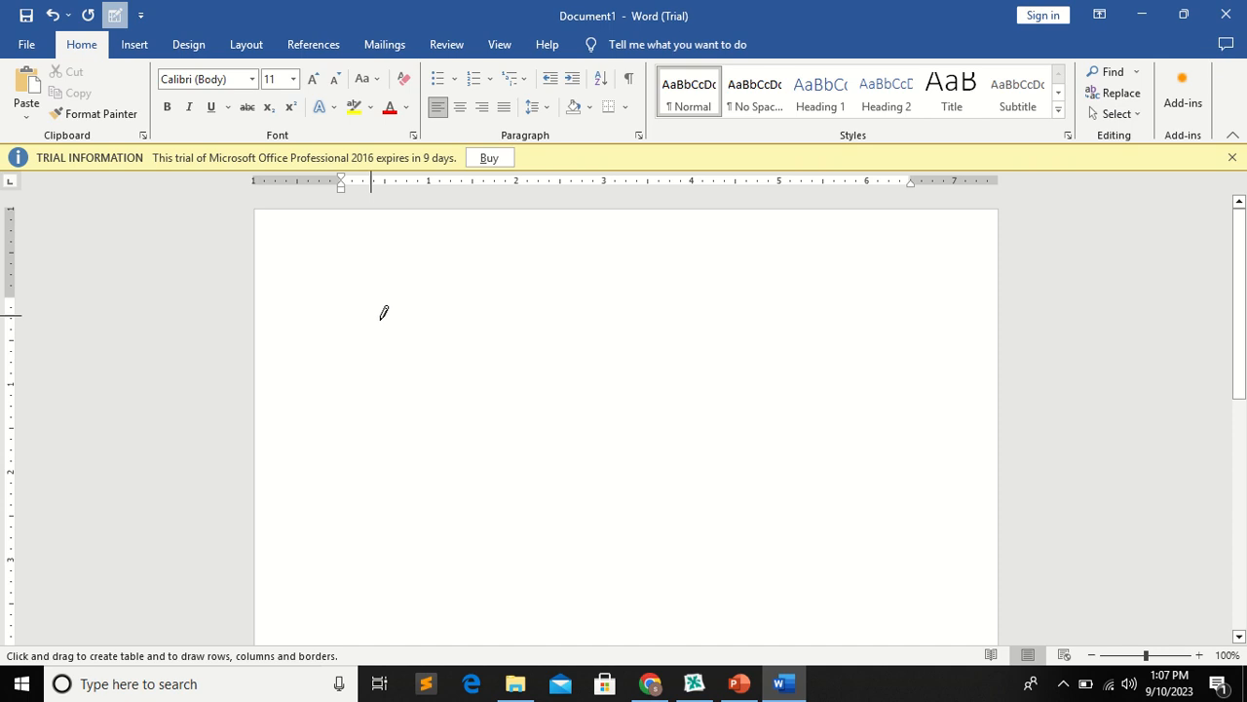
mouse_move(383, 312)
mouse_down()
mouse_move(547, 412)
mouse_move(749, 493)
mouse_move(825, 540)
mouse_up()
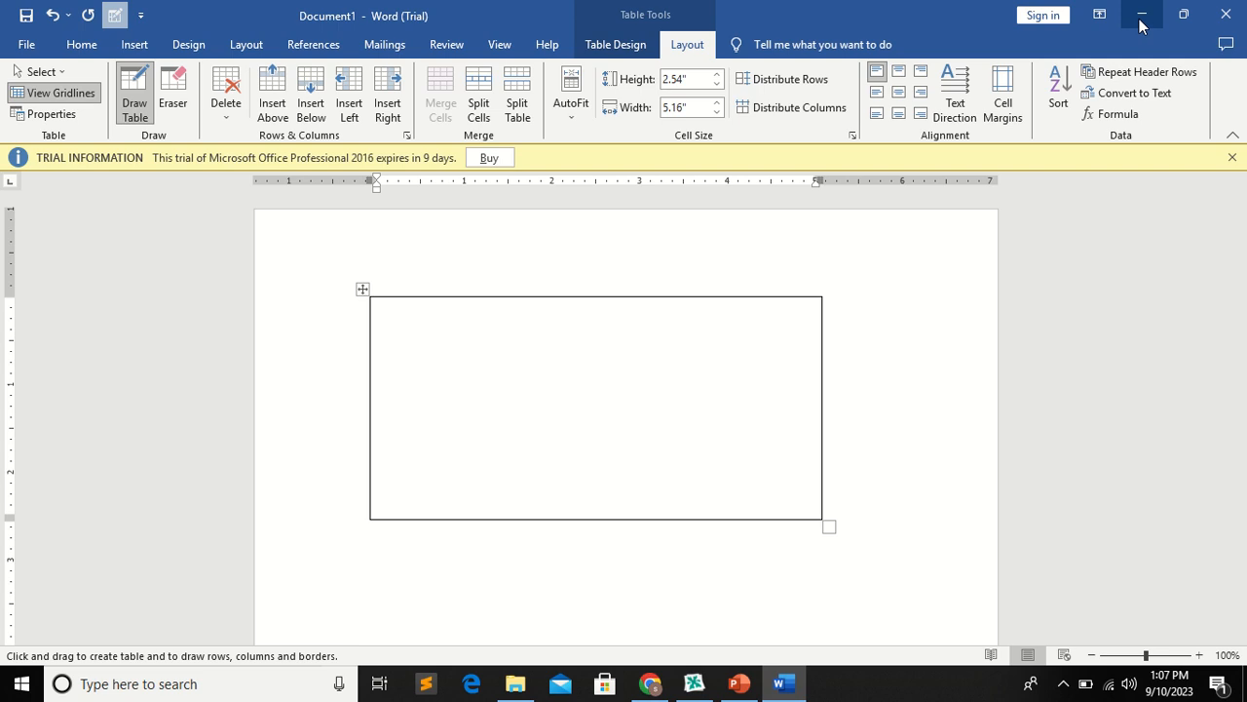
mouse_move(688, 8)
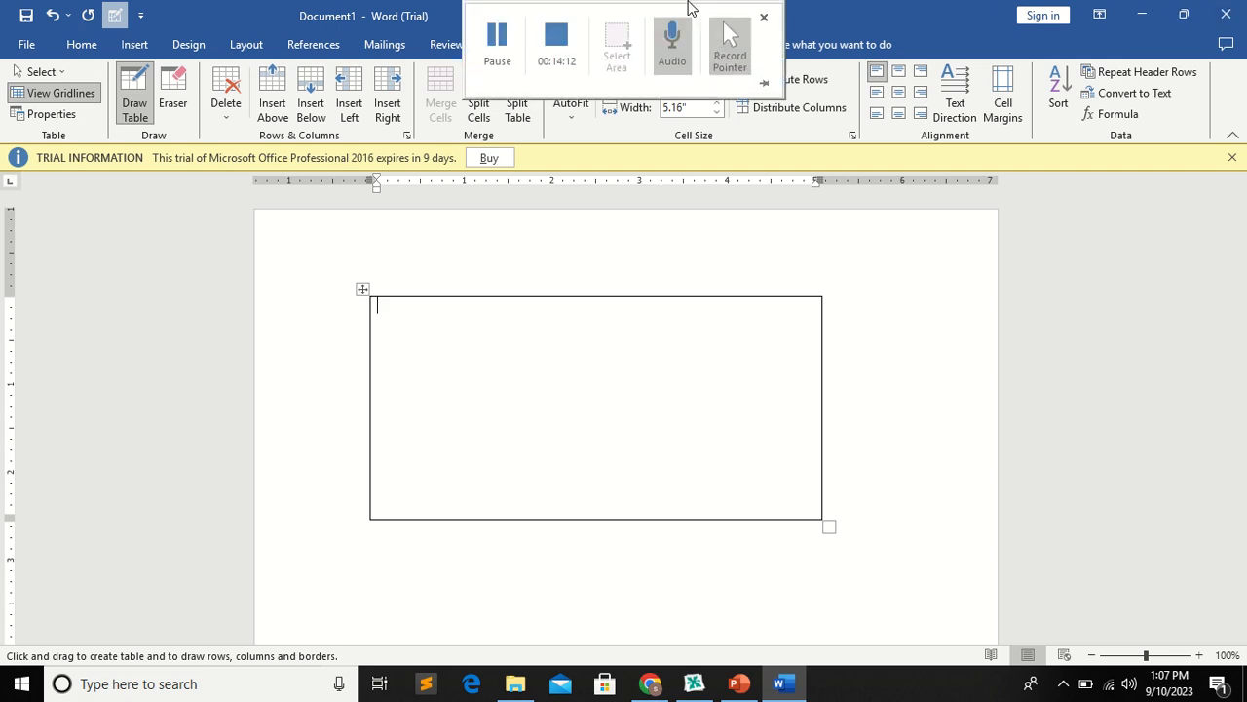